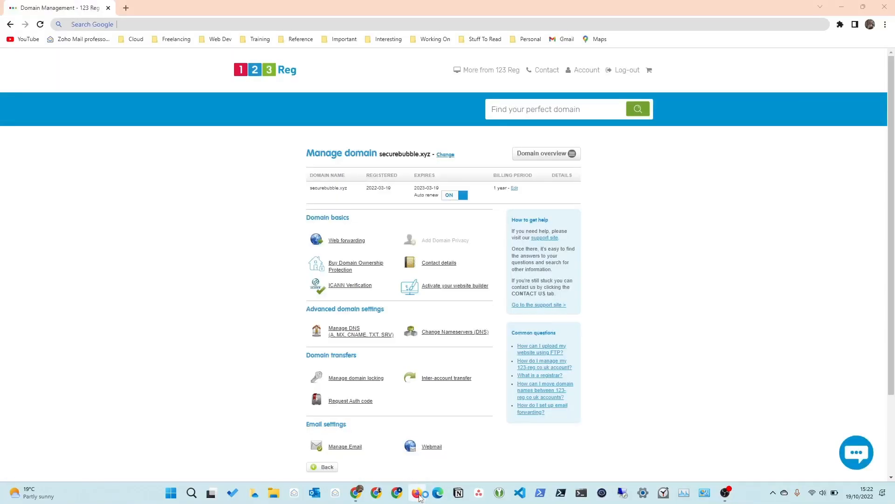
- Open a new Firefox window from the taskbar for the AWS console
{"action": "left_click", "coordinate": [419, 493]}
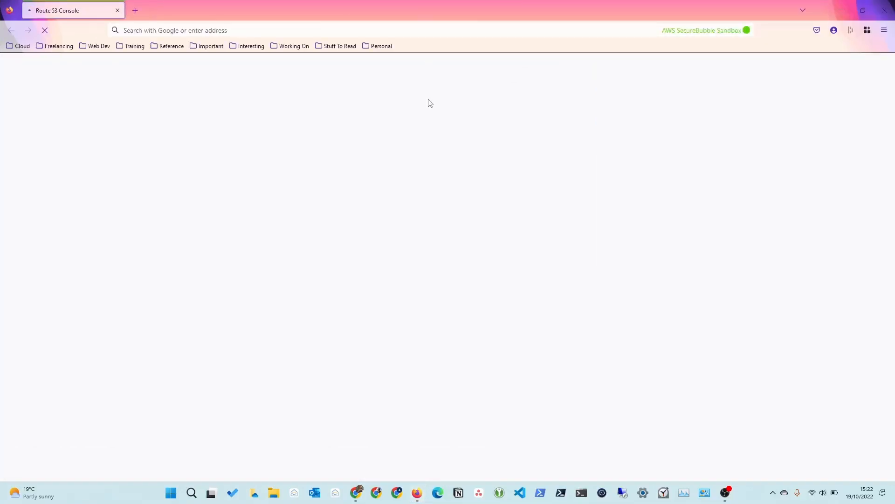
- Let the Route 53 Dashboard load, close the spare tab, and return to 123 Reg's securebubble.xyz page
{"action": "key", "text": "ctrl+t"}
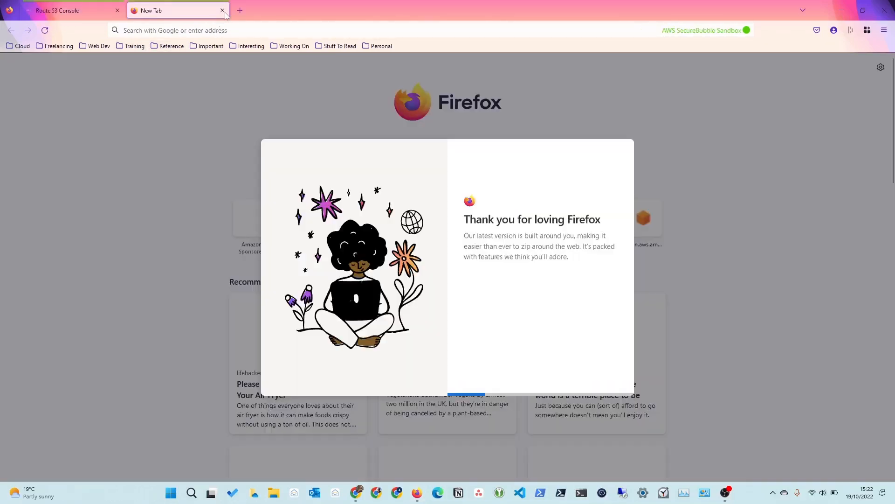
{"action": "left_click", "coordinate": [222, 10]}
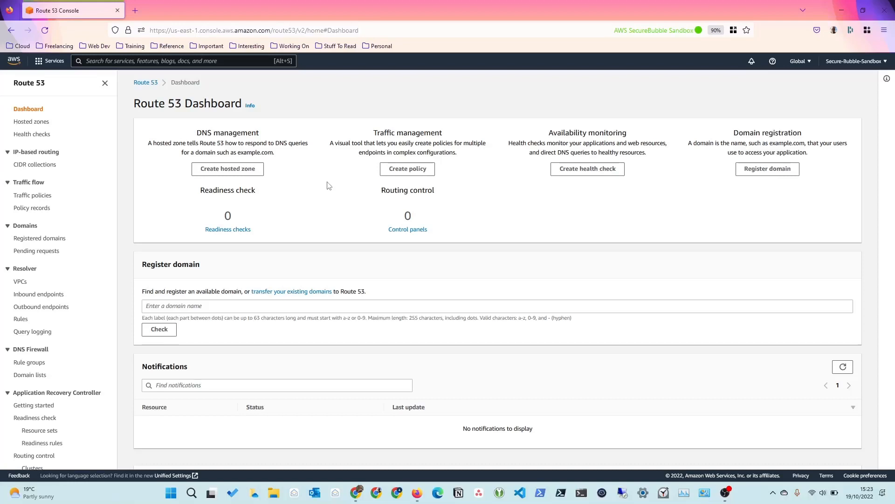
{"action": "key", "text": "alt+Tab"}
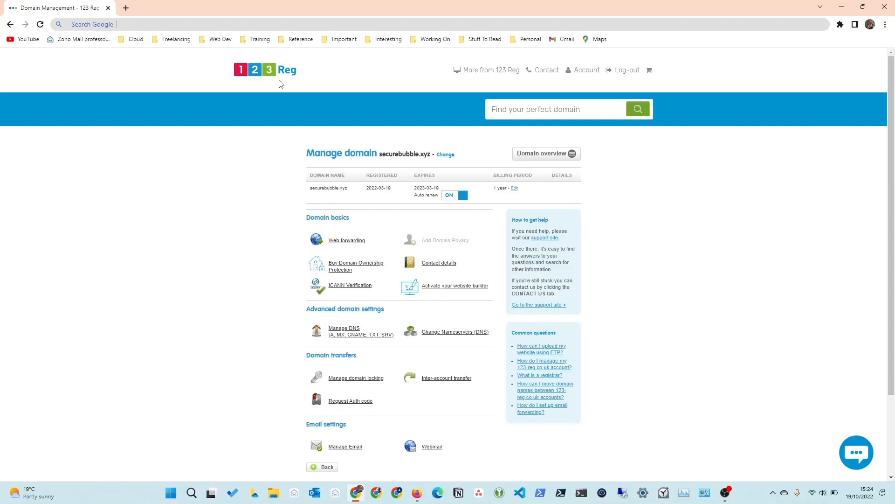
- In Hosted zones, start a new public hosted zone and enter securebubble.xyz as its domain name
{"action": "key", "text": "alt+Tab"}
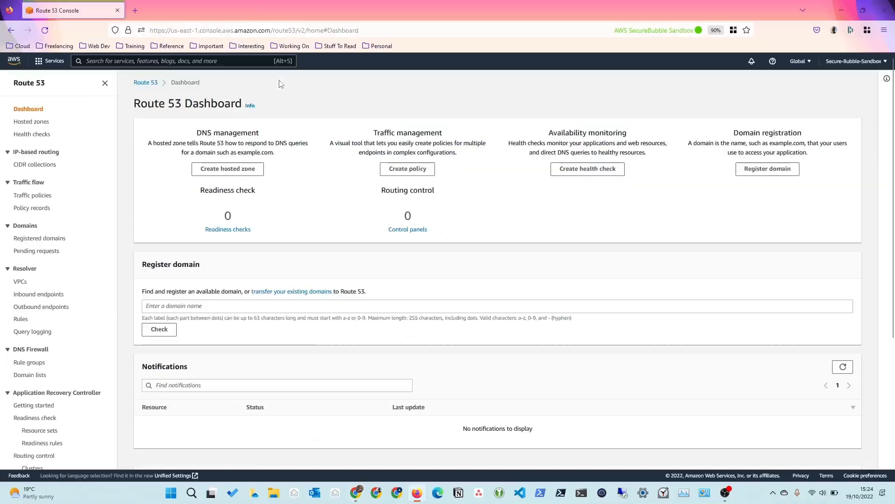
{"action": "left_click", "coordinate": [38, 126]}
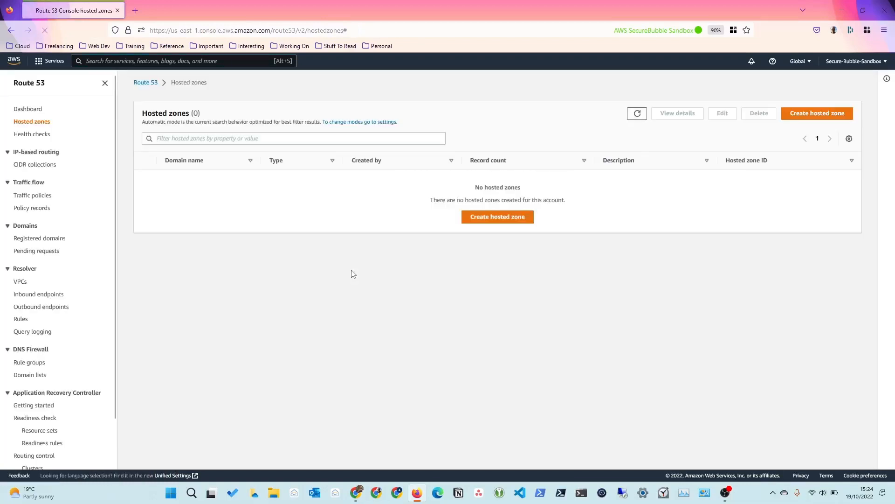
{"action": "left_click", "coordinate": [503, 220]}
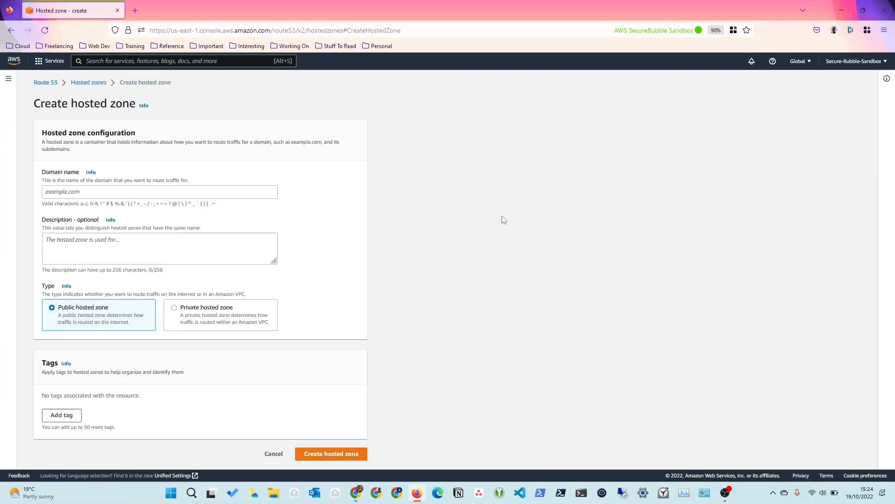
{"action": "left_click", "coordinate": [158, 195]}
{"action": "type", "text": "securebubble"}
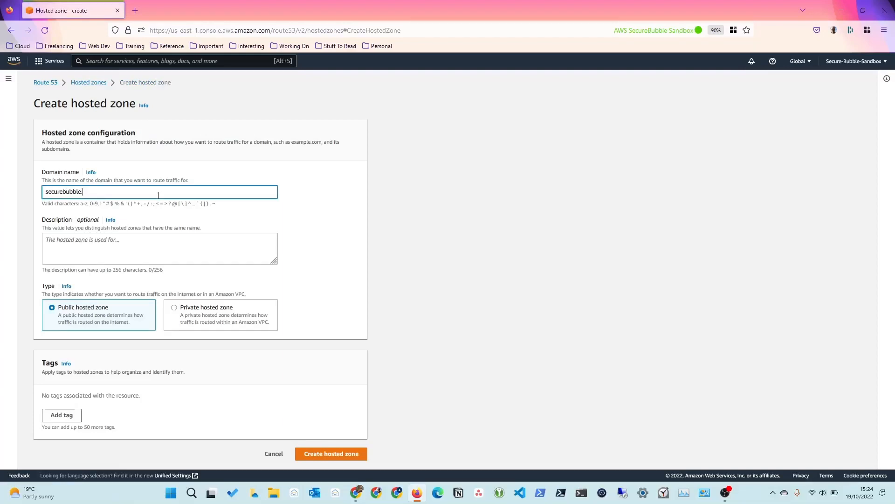
{"action": "type", "text": ".xyz"}
- Create the securebubble.xyz zone, dismiss the side panel and success banner, and switch back to 123 Reg
{"action": "left_click", "coordinate": [346, 462]}
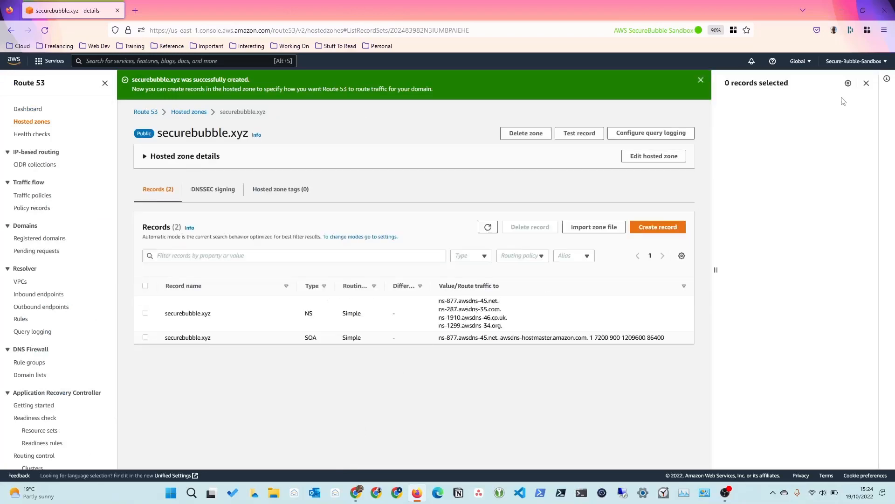
{"action": "left_click", "coordinate": [866, 83]}
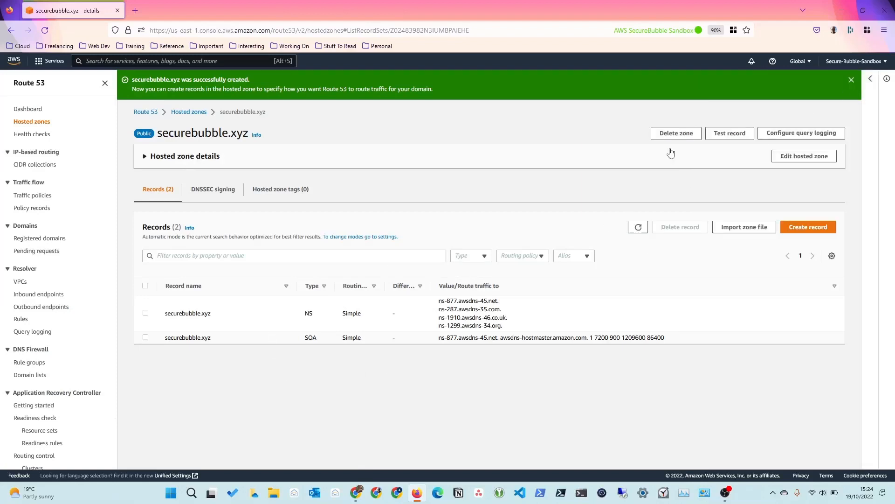
{"action": "left_click", "coordinate": [852, 79]}
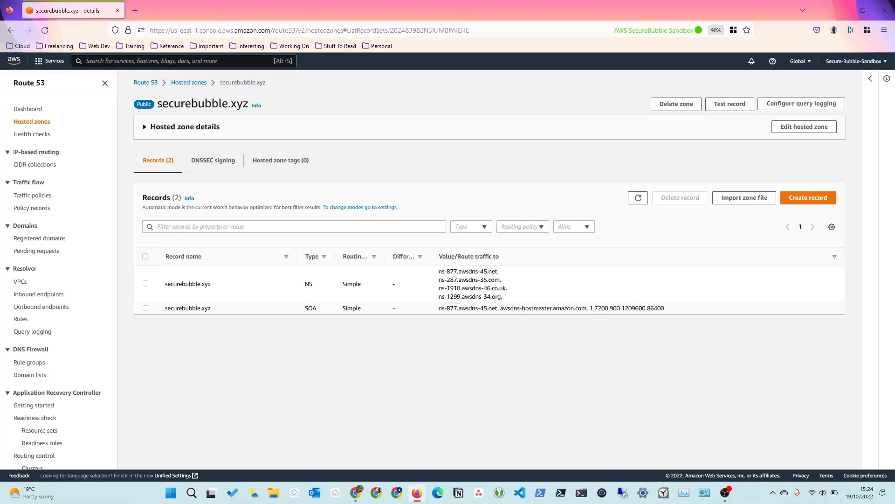
{"action": "key", "text": "alt+Tab"}
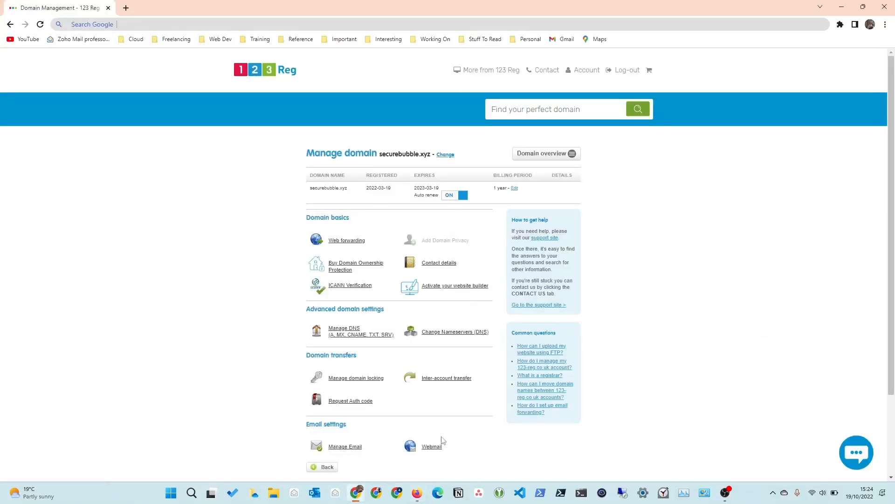
{"action": "left_click", "coordinate": [454, 332]}
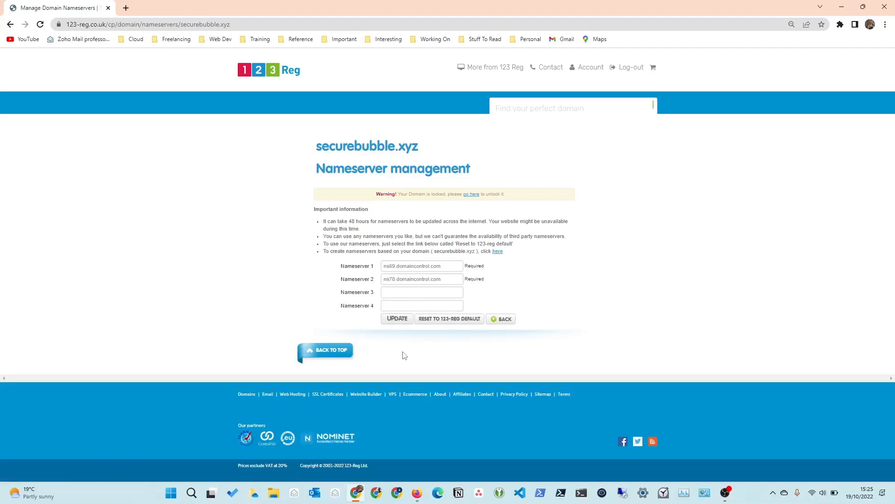
{"action": "key", "text": "alt+Tab"}
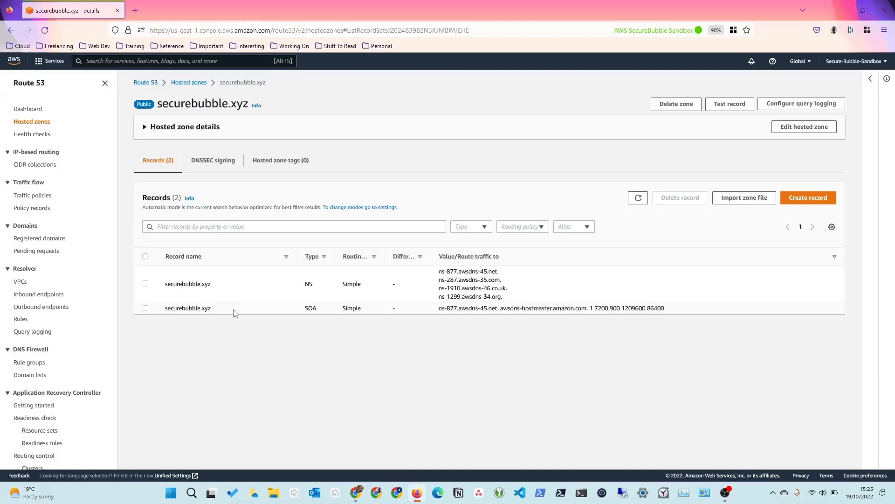
{"action": "key", "text": "alt+Tab"}
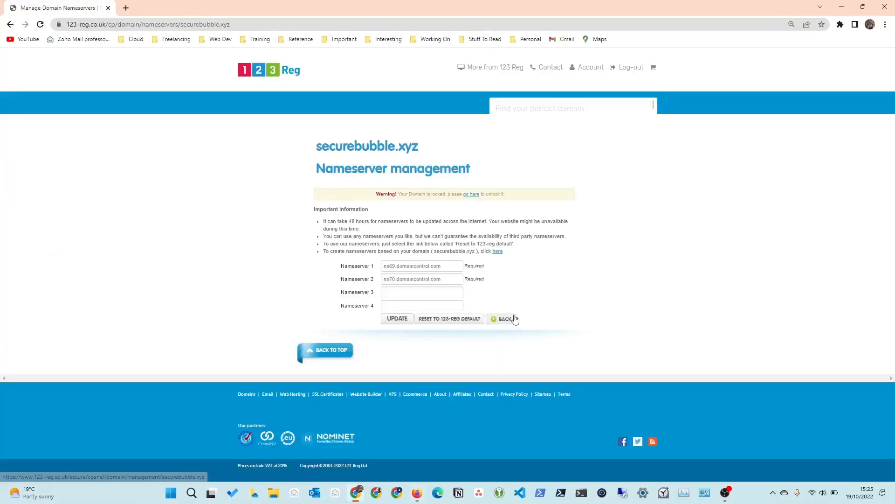
{"action": "left_click", "coordinate": [504, 324]}
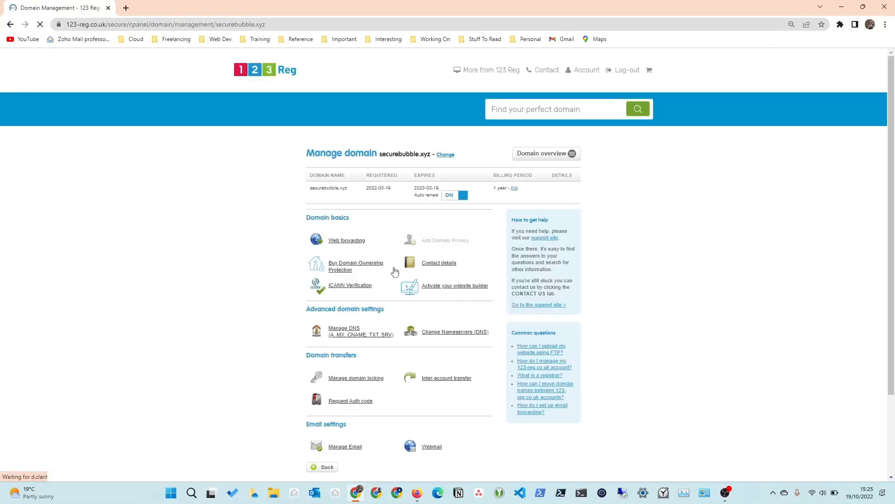
{"action": "key", "text": "alt+Tab"}
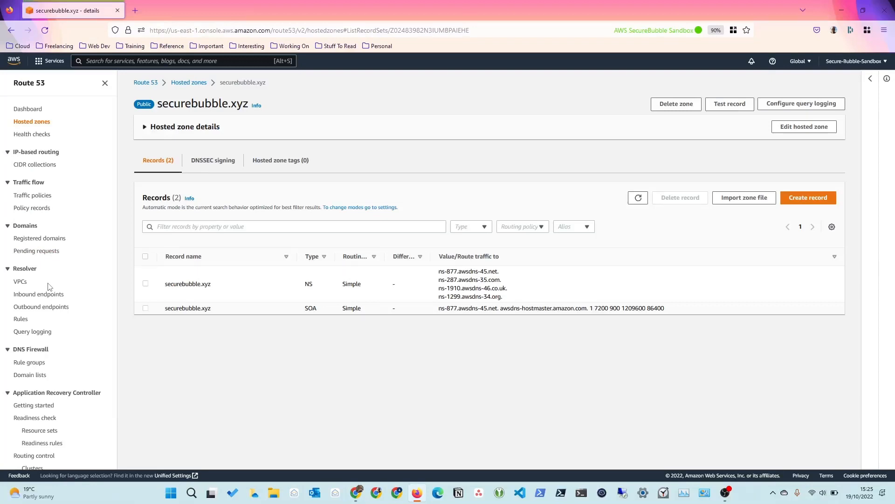
{"action": "key", "text": "alt+Tab"}
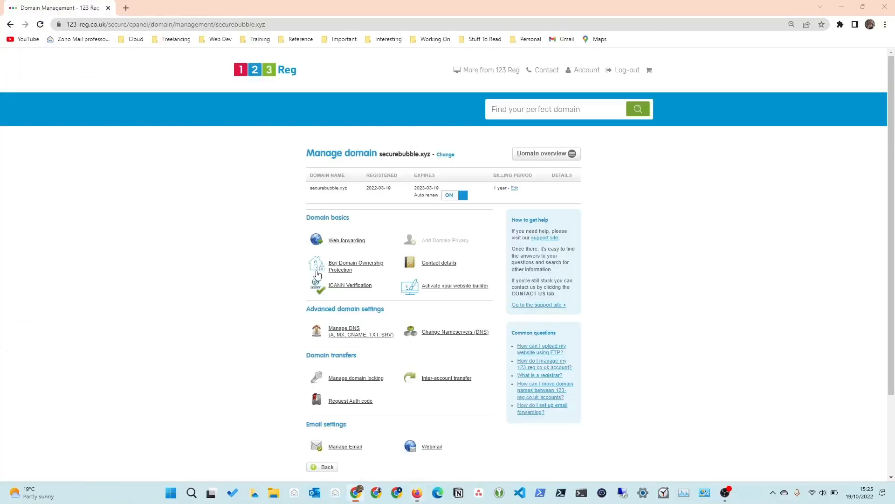
- Open Manage DNS for securebubble.xyz and review its Advanced DNS A, CNAME, MX and TXT/SPF records
{"action": "left_click", "coordinate": [344, 338]}
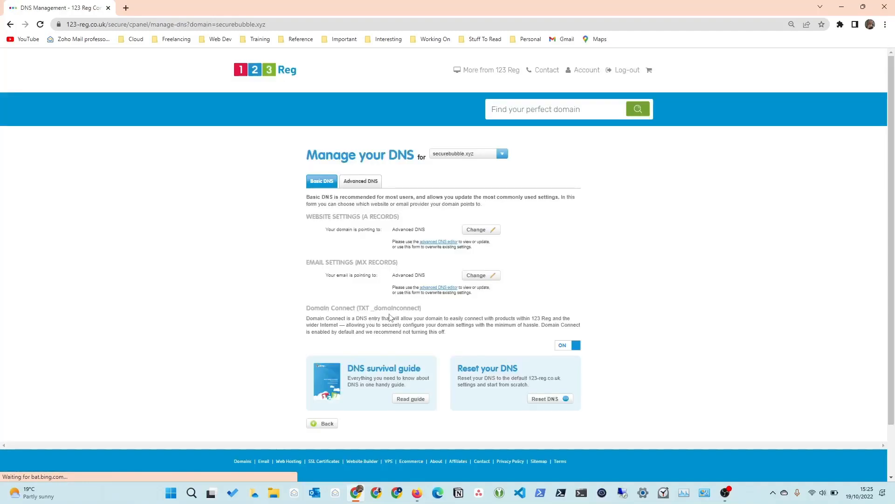
{"action": "left_click", "coordinate": [357, 187]}
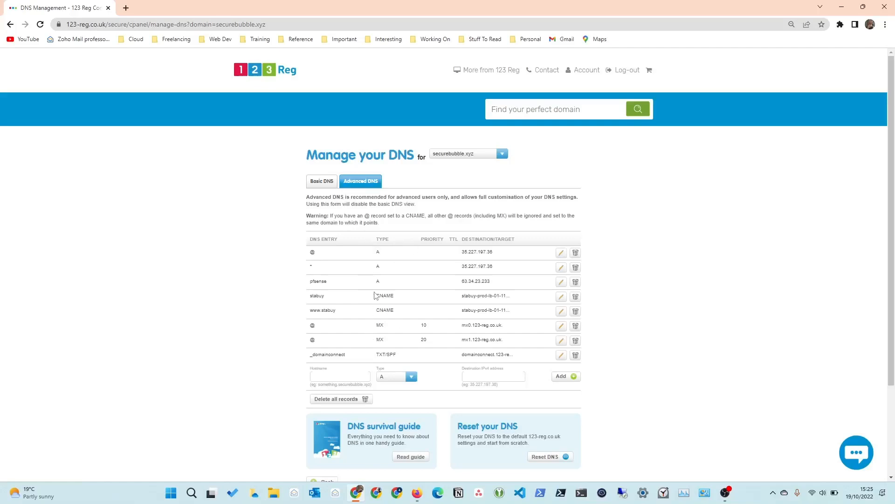
{"action": "scroll", "coordinate": [377, 295], "scroll_direction": "down", "scroll_amount": 2}
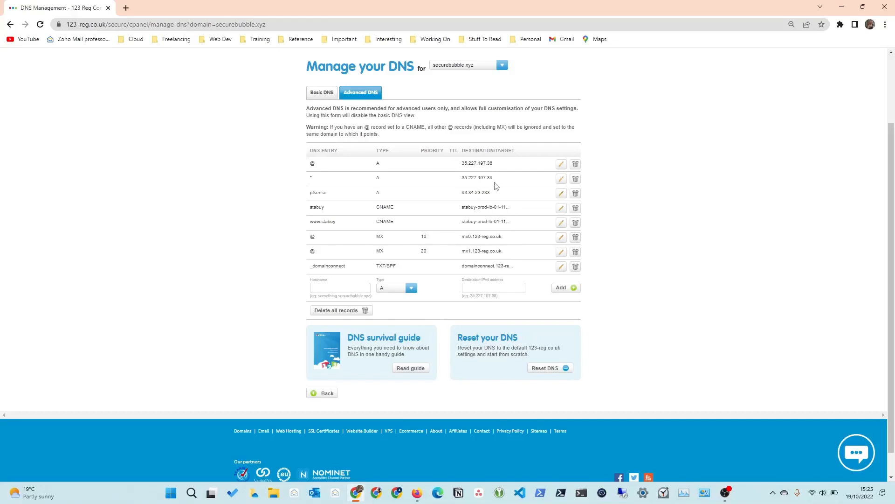
{"action": "scroll", "coordinate": [482, 228], "scroll_direction": "up", "scroll_amount": 3}
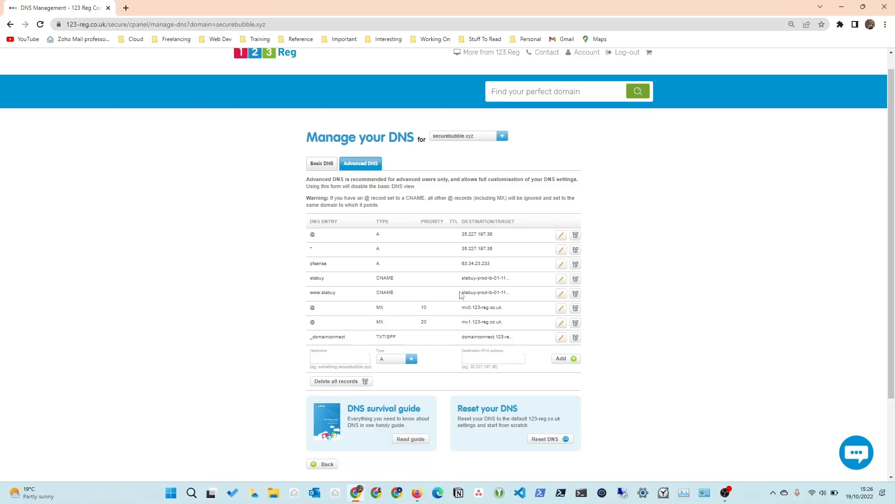
- Compare 123 Reg's DNS records with the Route 53 zone records, then go back to Manage domain
{"action": "key", "text": "alt+Tab"}
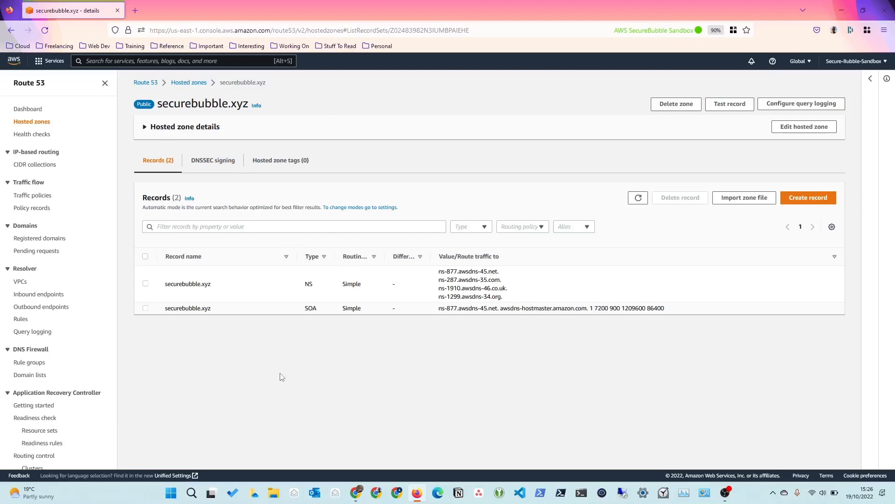
{"action": "key", "text": "alt+Tab"}
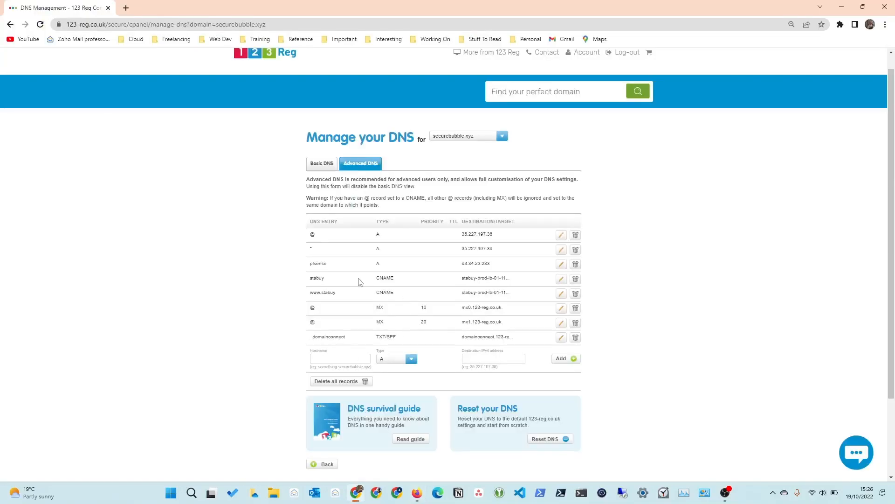
{"action": "key", "text": "alt+Tab"}
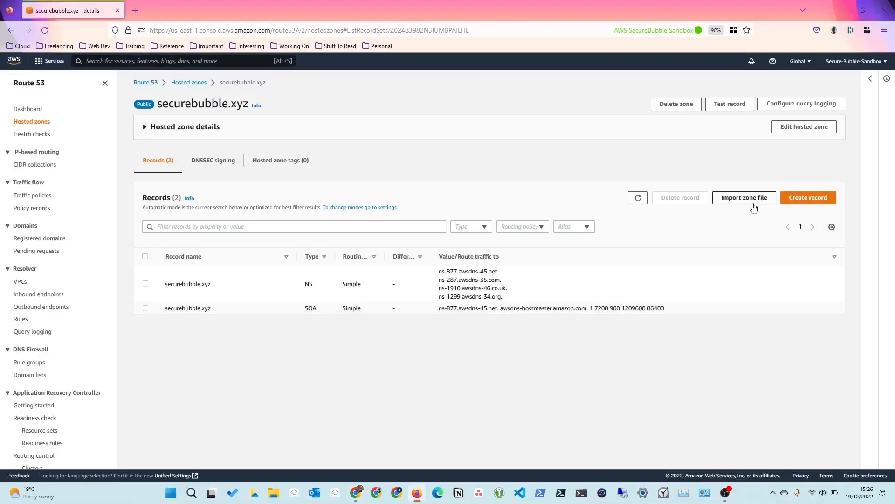
{"action": "key", "text": "alt+Tab"}
{"action": "scroll", "coordinate": [481, 373], "scroll_direction": "down", "scroll_amount": 2}
{"action": "scroll", "coordinate": [481, 374], "scroll_direction": "up", "scroll_amount": 1}
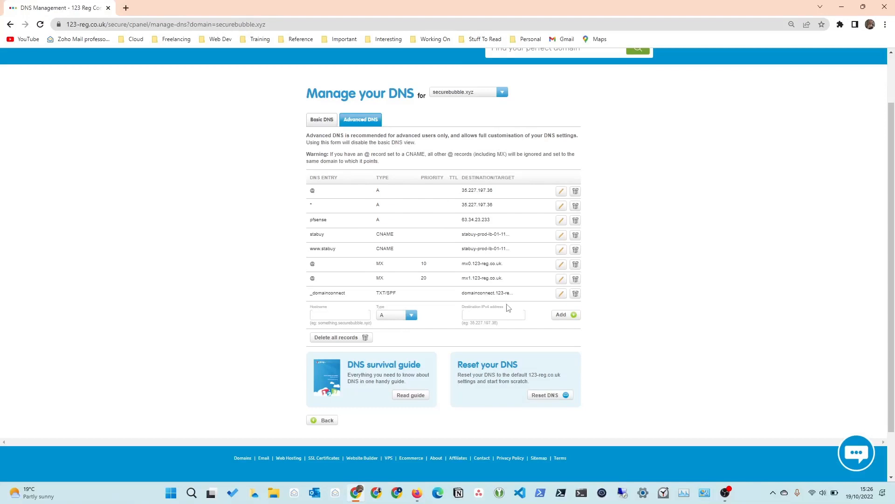
{"action": "scroll", "coordinate": [449, 241], "scroll_direction": "up", "scroll_amount": 1}
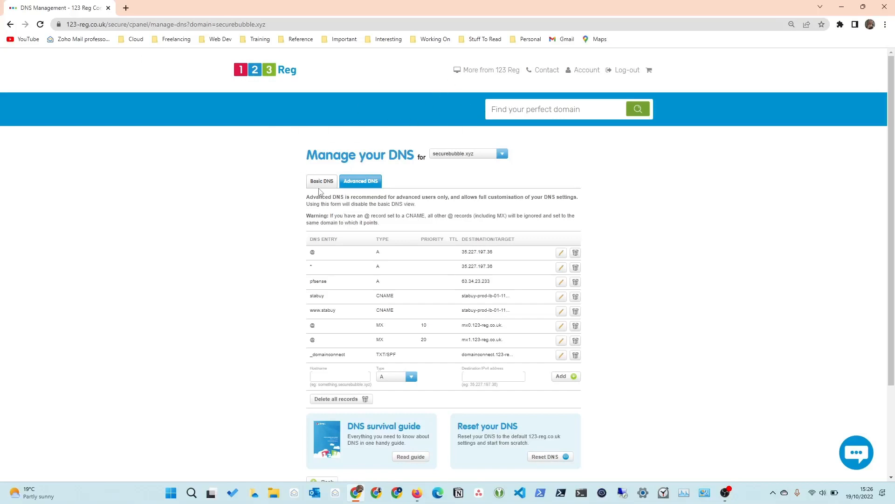
{"action": "left_click", "coordinate": [5, 24]}
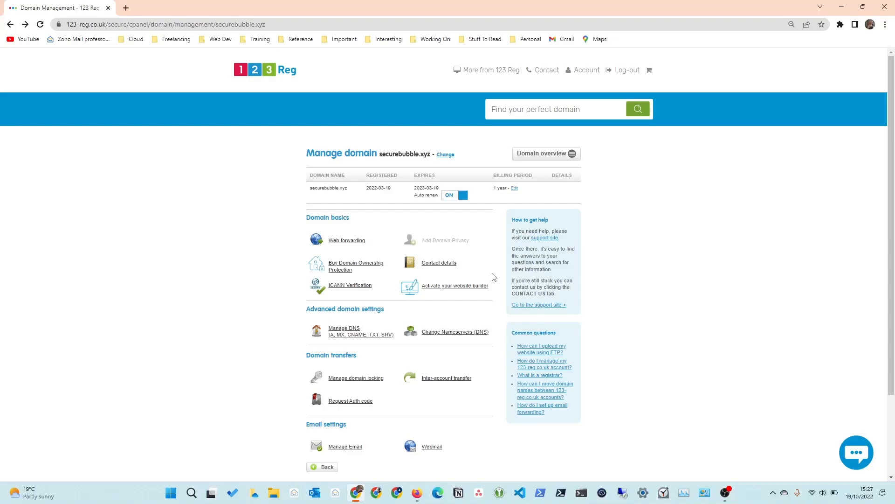
- Switch securebubble.xyz domain locking from ON to OFF and go back to Manage domain
{"action": "scroll", "coordinate": [494, 277], "scroll_direction": "down", "scroll_amount": 1}
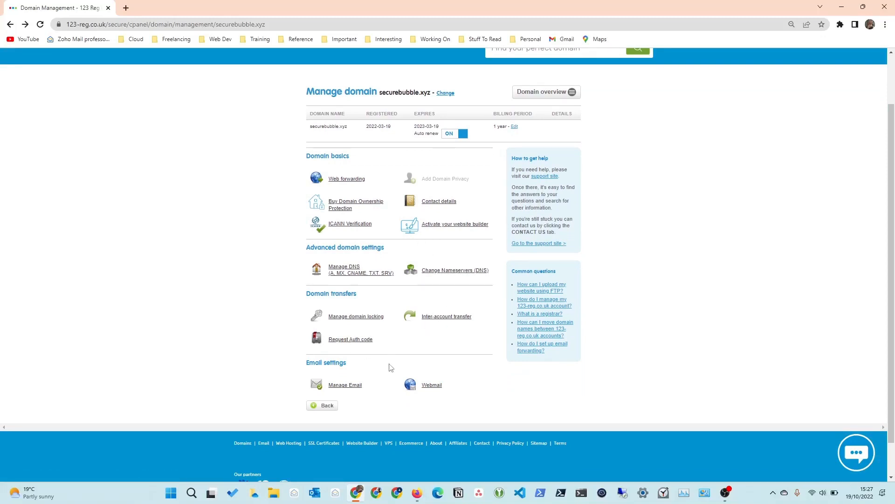
{"action": "left_click", "coordinate": [367, 320]}
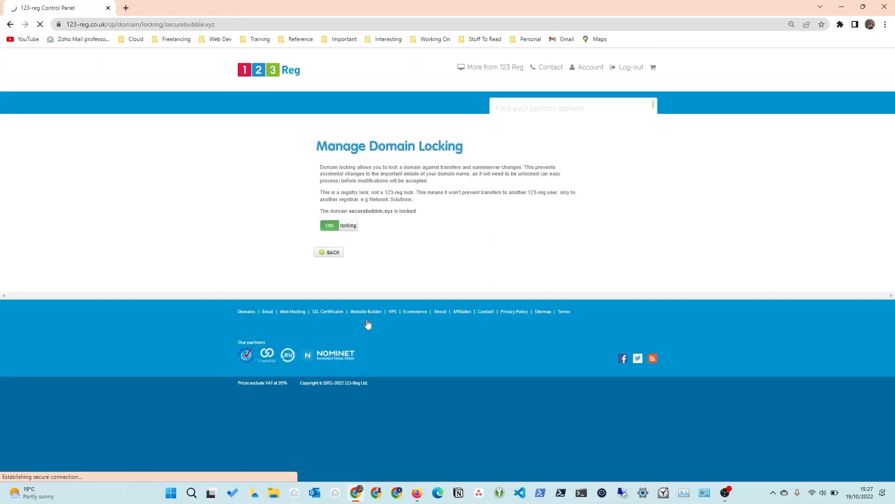
{"action": "left_click", "coordinate": [330, 226]}
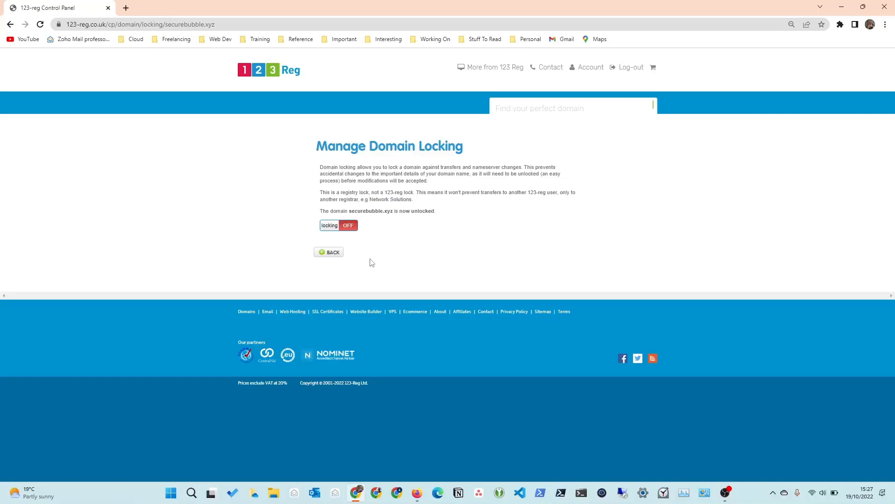
{"action": "left_click", "coordinate": [332, 256]}
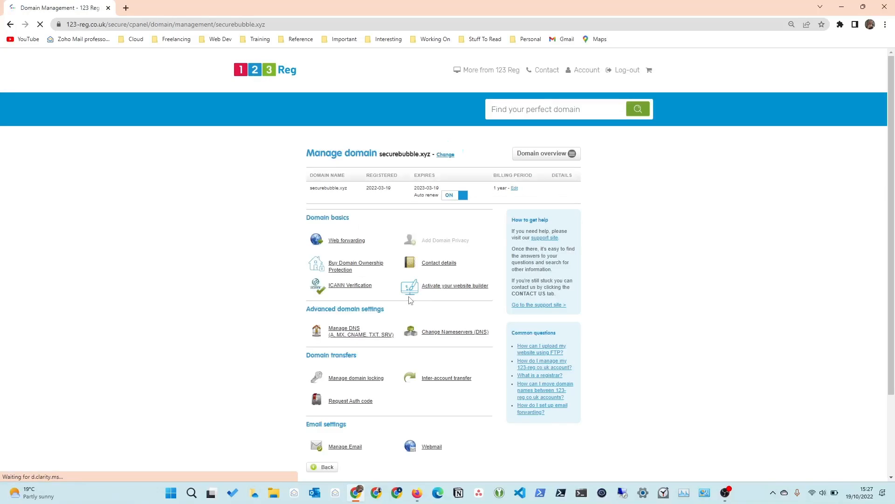
{"action": "scroll", "coordinate": [397, 408], "scroll_direction": "down", "scroll_amount": 1}
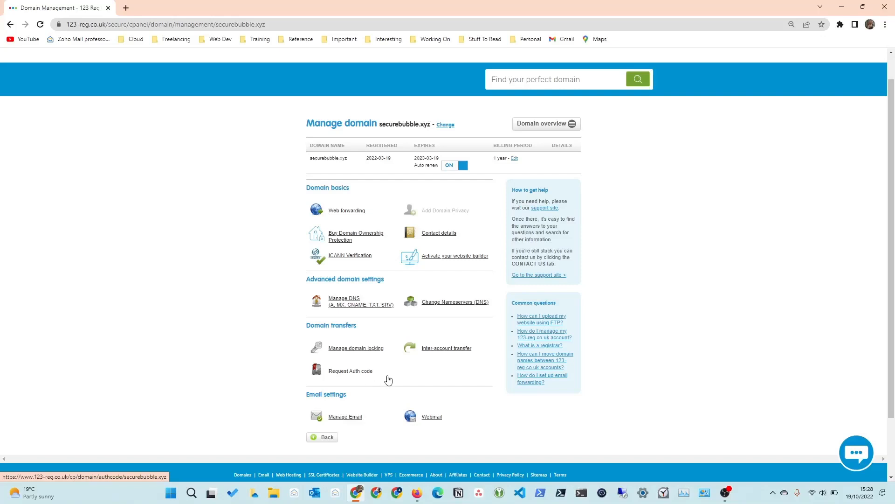
- Request the securebubble.xyz authorisation code and reset the page zoom to 100%
{"action": "left_click", "coordinate": [357, 375]}
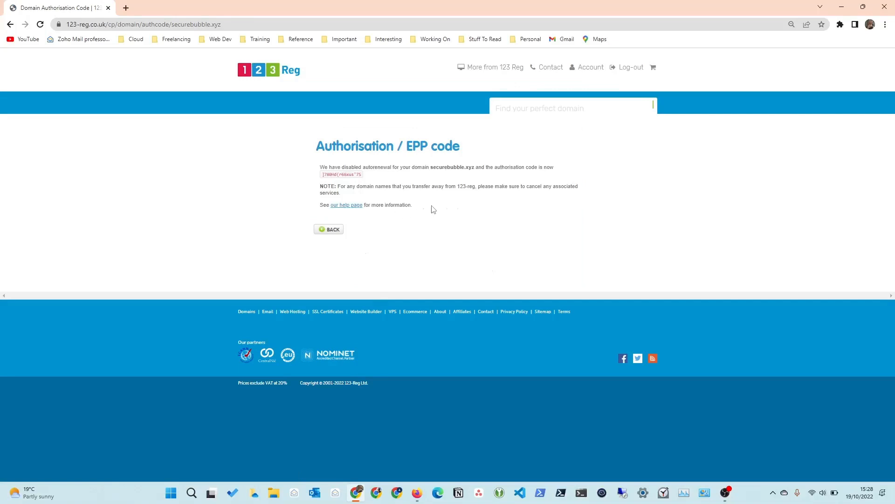
{"action": "double_click", "coordinate": [357, 173]}
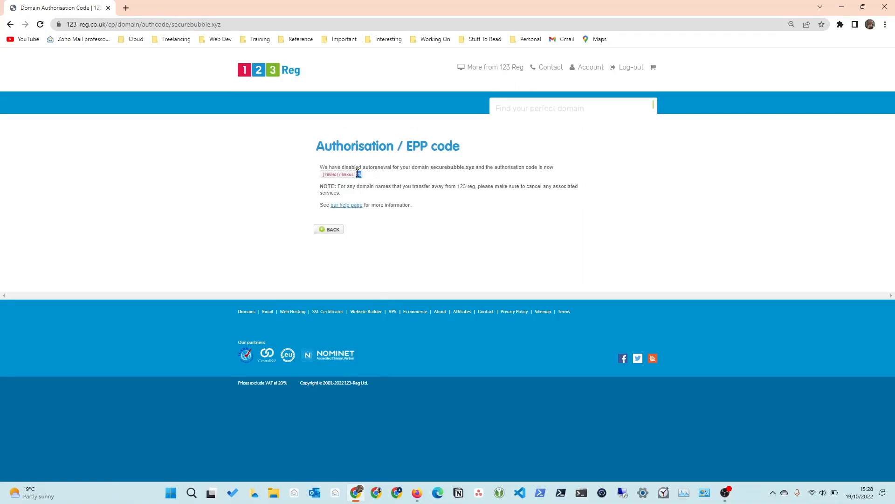
{"action": "triple_click", "coordinate": [332, 174]}
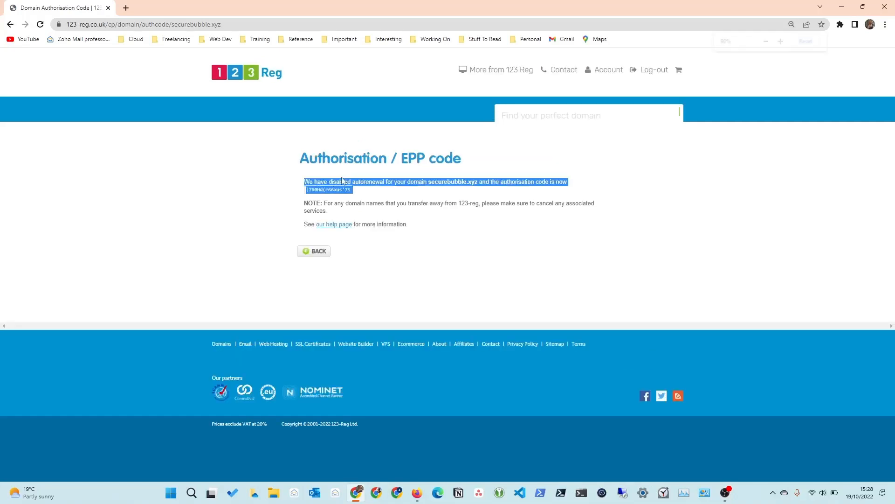
{"action": "key", "text": "ctrl+0"}
- Select and copy the full EPP authorisation code, then minimise the 123 Reg browser
{"action": "left_click", "coordinate": [367, 196]}
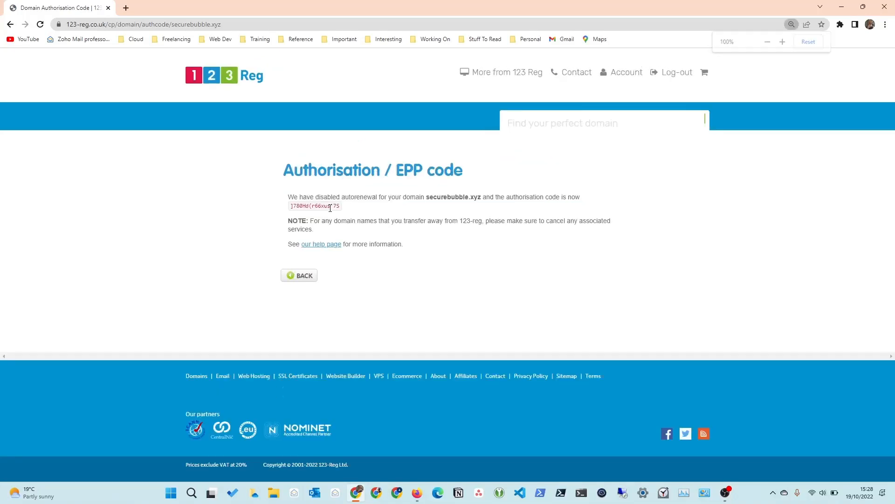
{"action": "double_click", "coordinate": [327, 206]}
{"action": "key", "text": "ctrl+a"}
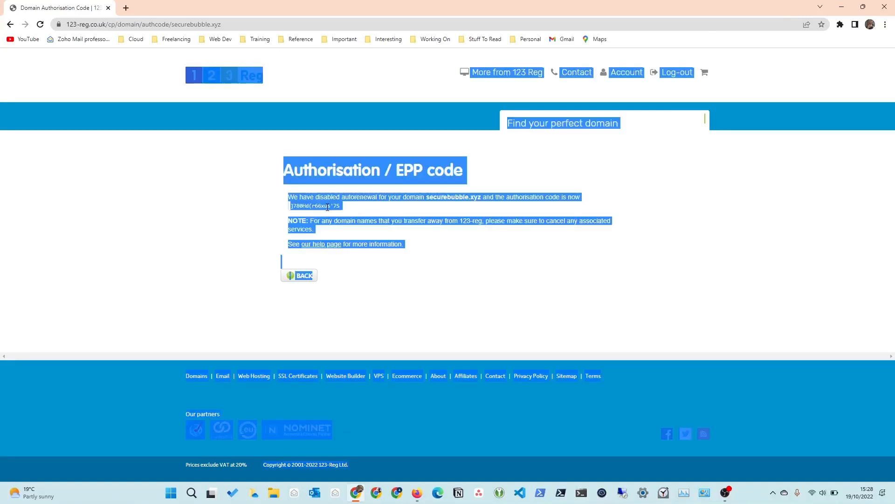
{"action": "left_click", "coordinate": [327, 206]}
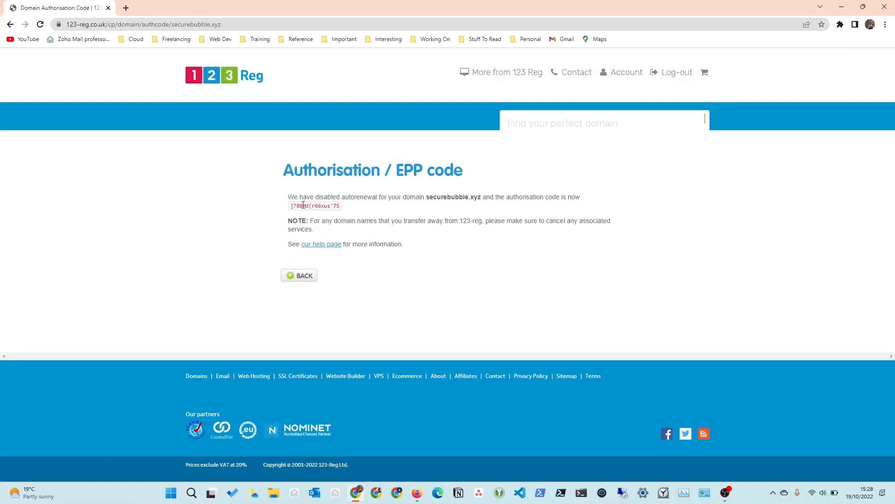
{"action": "left_click_drag", "start_coordinate": [291, 206], "coordinate": [341, 206]}
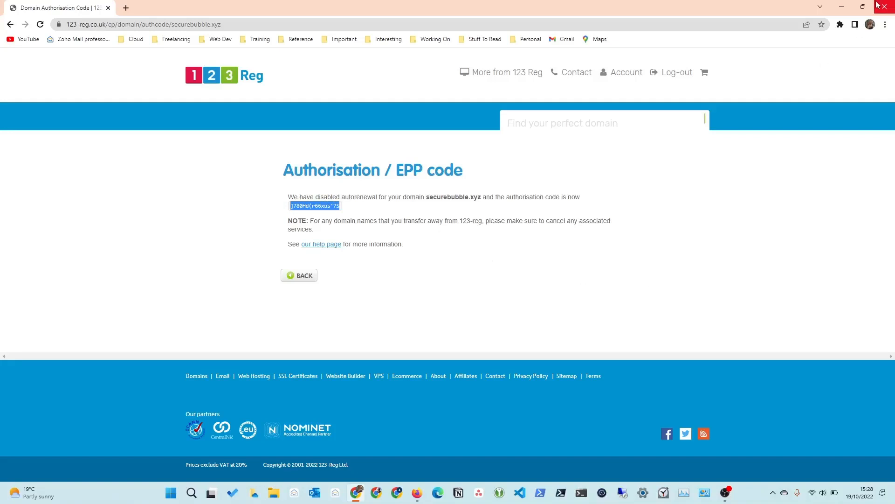
{"action": "left_click", "coordinate": [842, 7]}
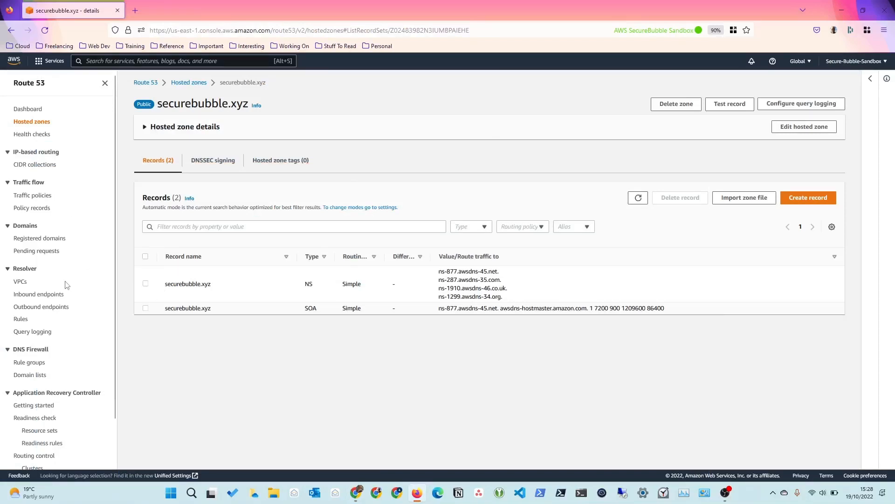
- From Registered domains, start a Transfer Domain and choose the .xyz extension
{"action": "left_click", "coordinate": [54, 240]}
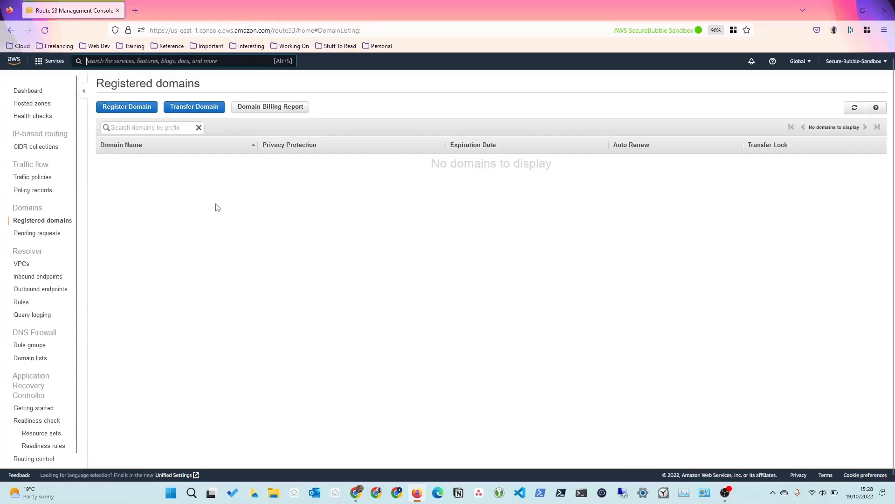
{"action": "left_click", "coordinate": [205, 111]}
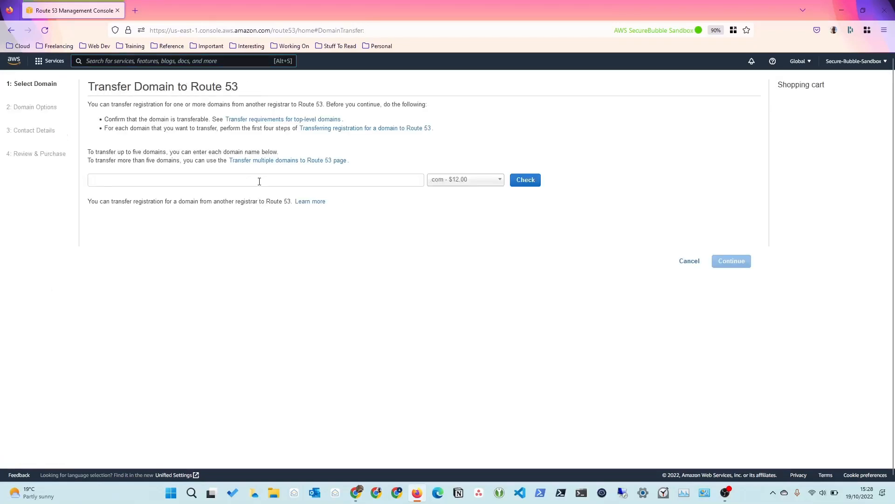
{"action": "left_click", "coordinate": [475, 187]}
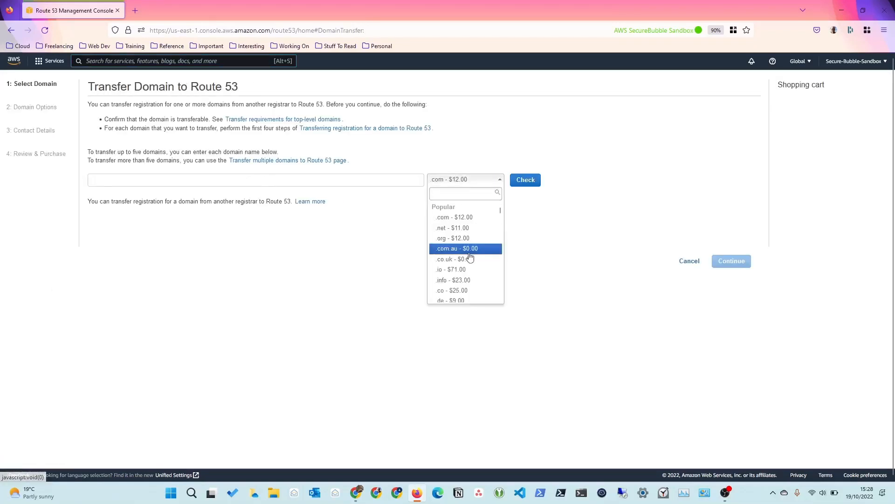
{"action": "scroll", "coordinate": [468, 255], "scroll_direction": "down", "scroll_amount": 3}
{"action": "scroll", "coordinate": [469, 257], "scroll_direction": "down", "scroll_amount": 10}
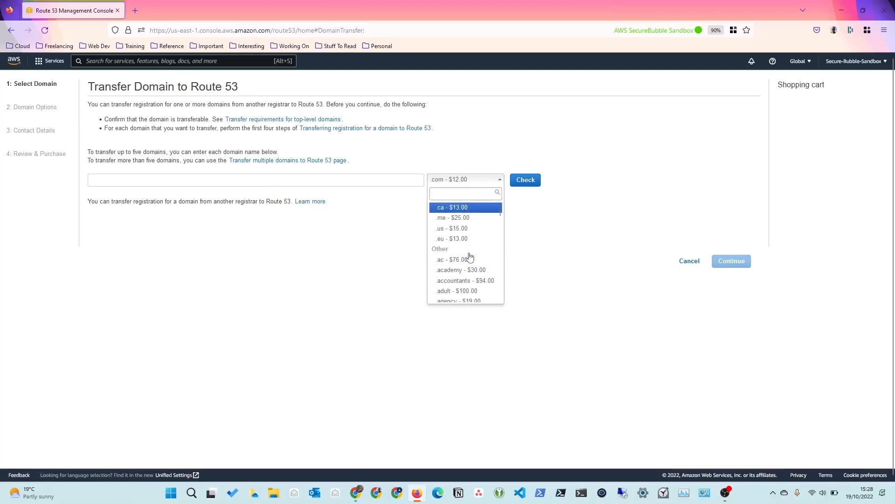
{"action": "scroll", "coordinate": [469, 256], "scroll_direction": "down", "scroll_amount": 15}
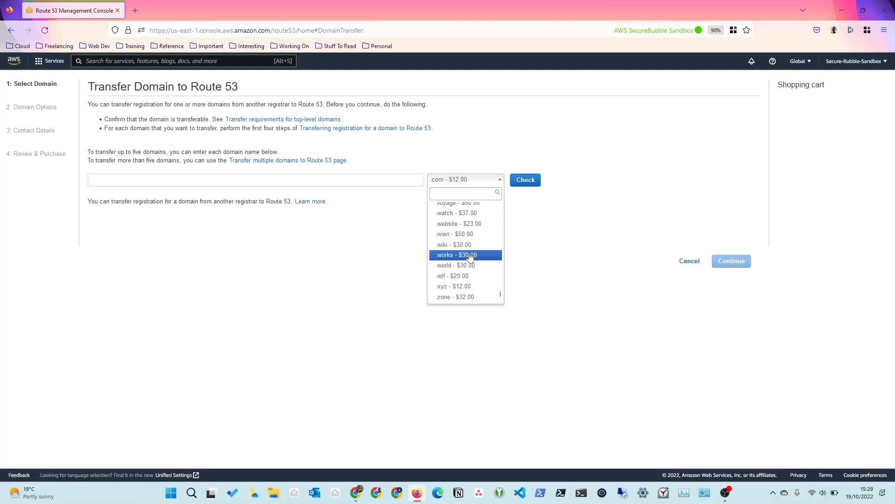
{"action": "left_click", "coordinate": [468, 286]}
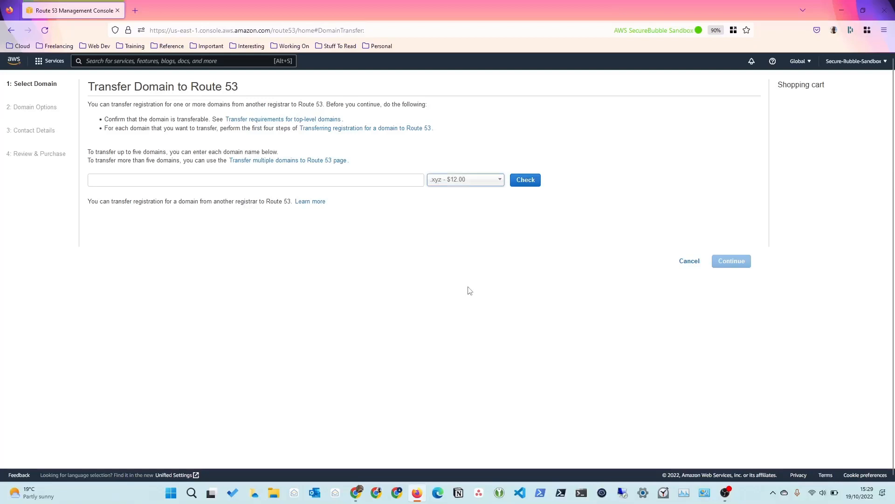
- Enter securebubble as the domain name, replacing the accidentally pasted auth code
{"action": "left_click", "coordinate": [292, 182]}
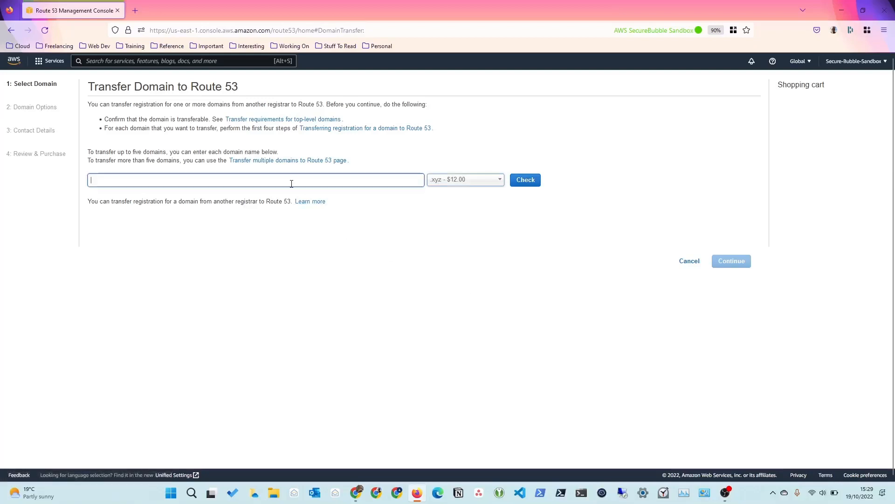
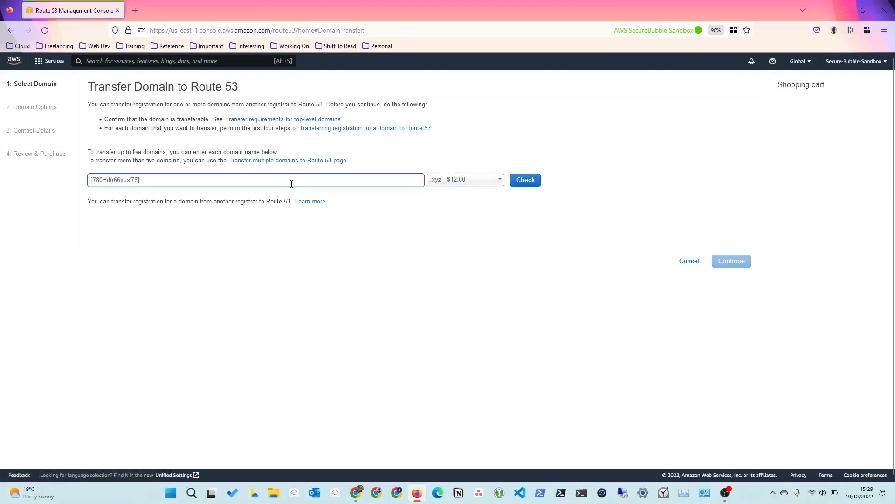
{"action": "key", "text": "ctrl+a"}
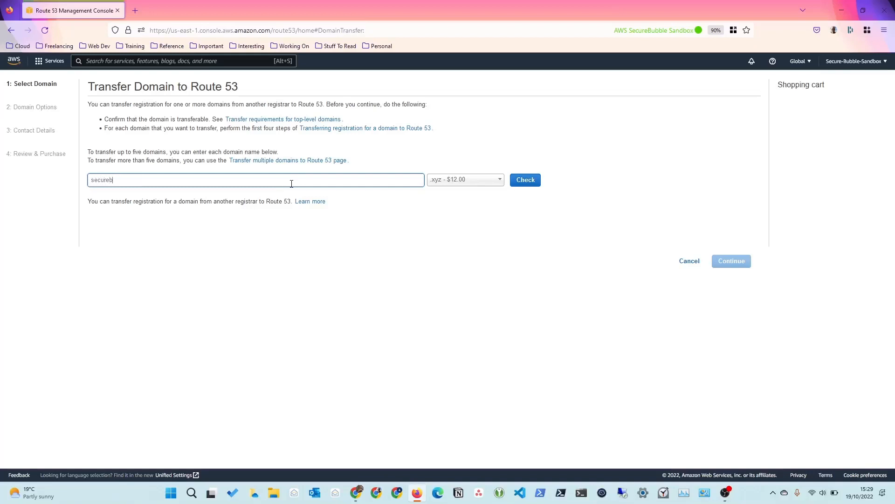
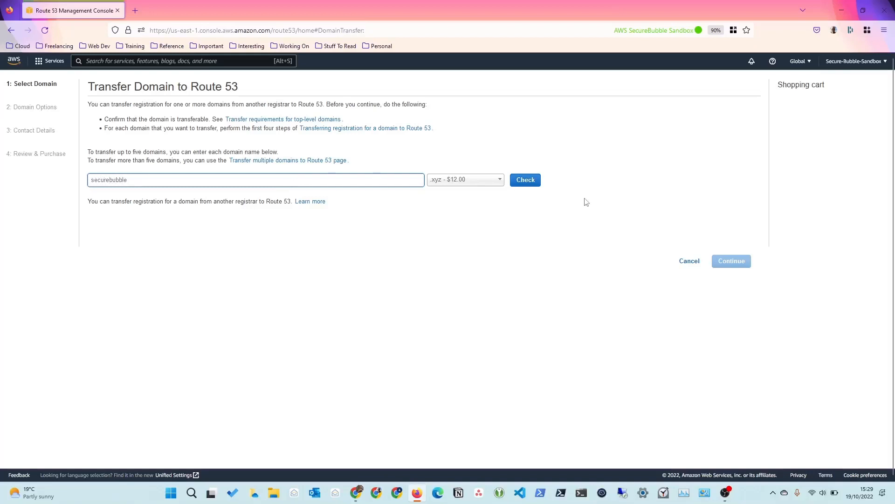
- Run the transferability check on securebubble.xyz, tick the DNS-outage acknowledgement, and add it to the cart at $12.00
{"action": "left_click", "coordinate": [535, 183]}
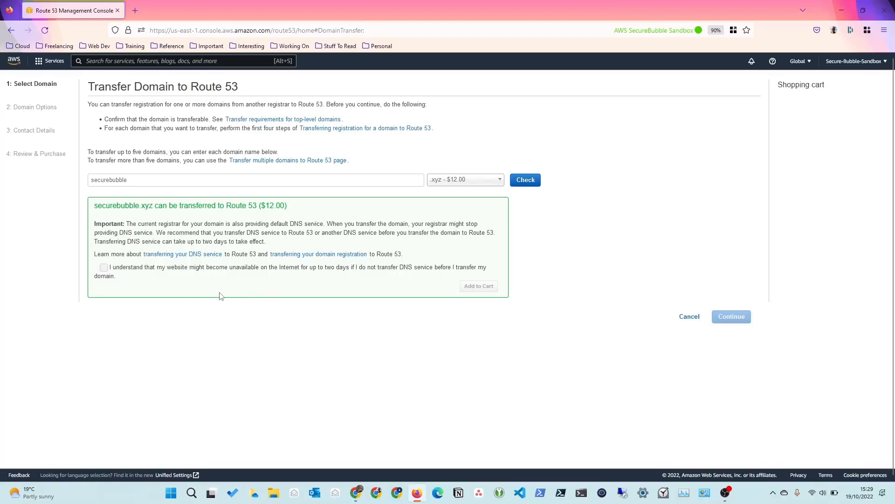
{"action": "left_click", "coordinate": [104, 270]}
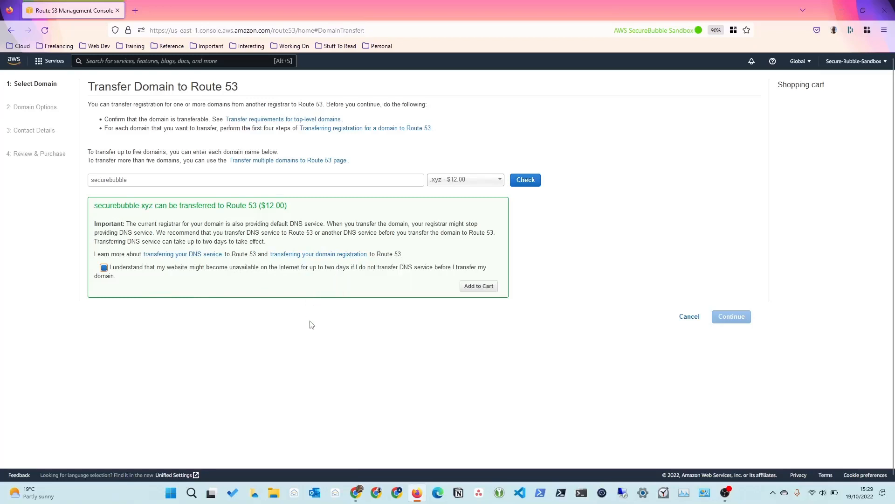
{"action": "left_click", "coordinate": [490, 287]}
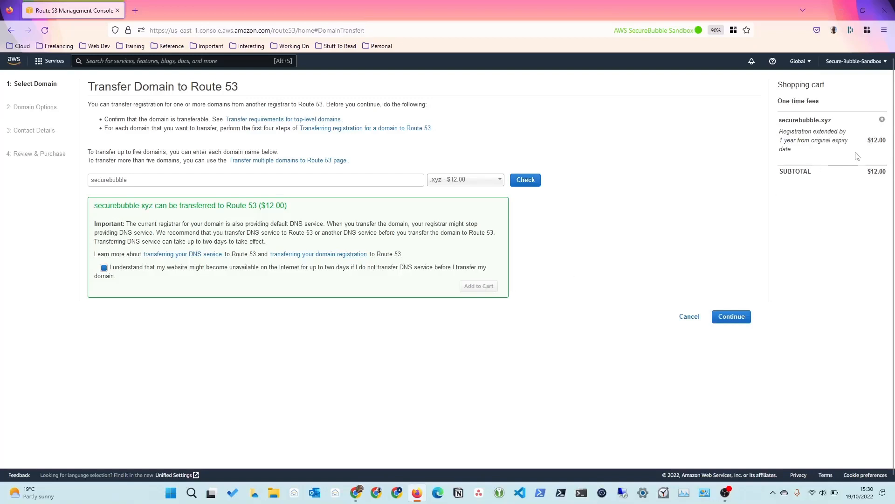
- Paste the authorization code and import name servers from the securebubble.xyz hosted zone
{"action": "left_click", "coordinate": [735, 321]}
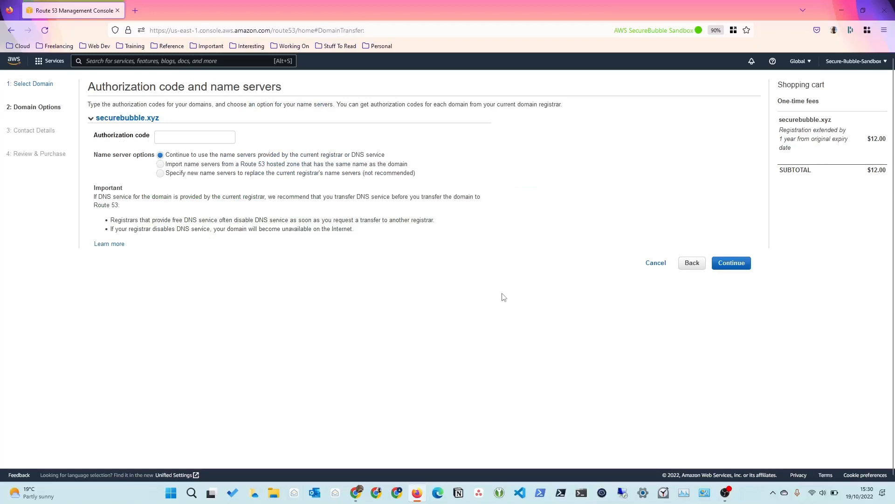
{"action": "left_click", "coordinate": [190, 135]}
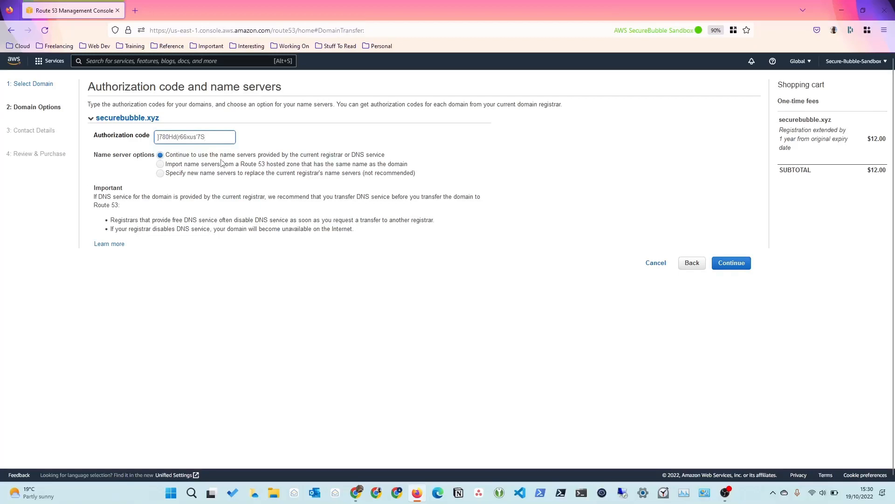
{"action": "left_click", "coordinate": [160, 164]}
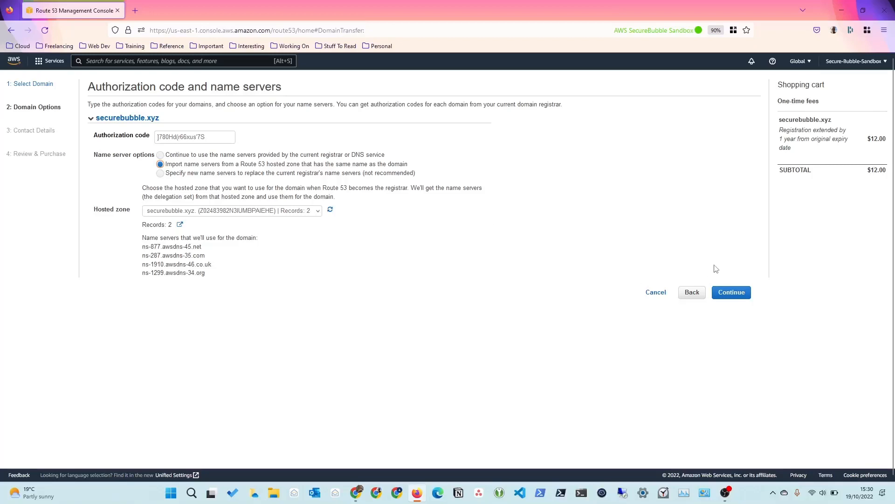
{"action": "left_click", "coordinate": [735, 299]}
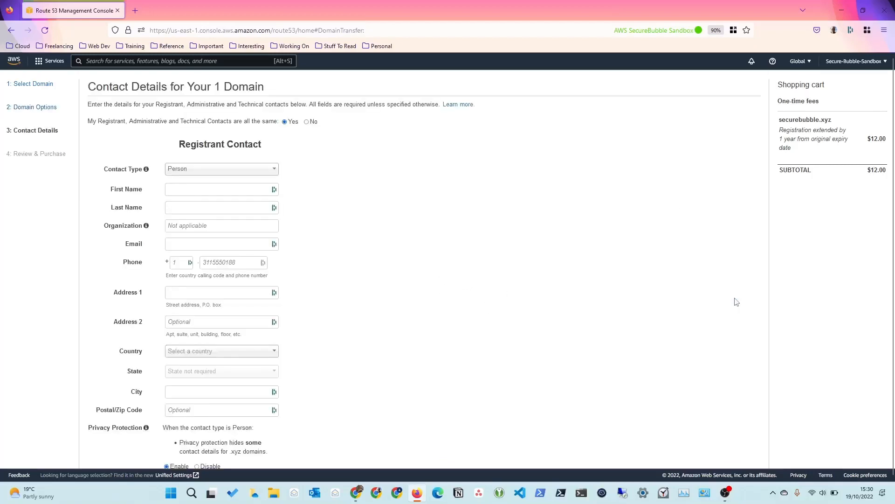
- Enter the registrant's first and last name, with the contact type left as Person
{"action": "left_click", "coordinate": [261, 175]}
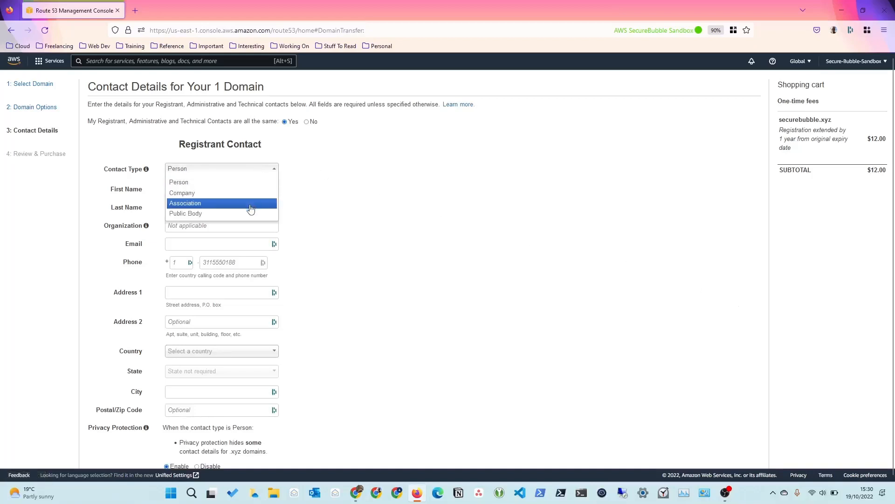
{"action": "left_click", "coordinate": [259, 183]}
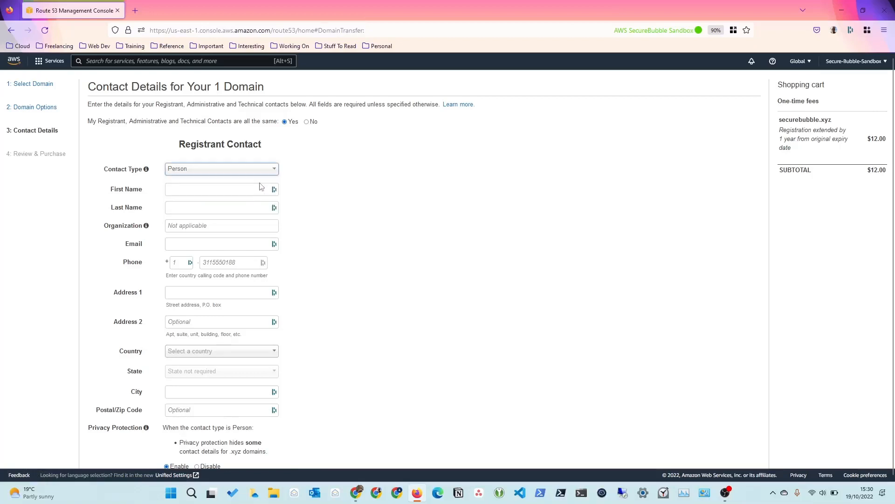
{"action": "left_click", "coordinate": [243, 191]}
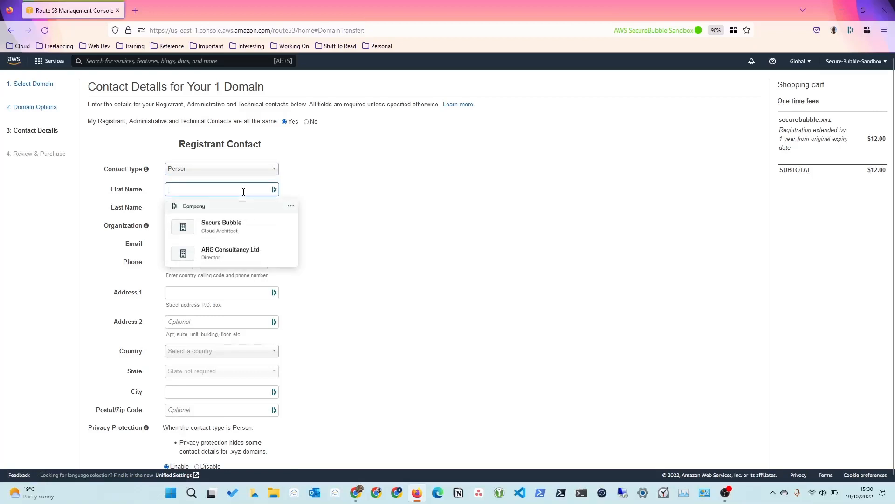
{"action": "key", "text": "Tab"}
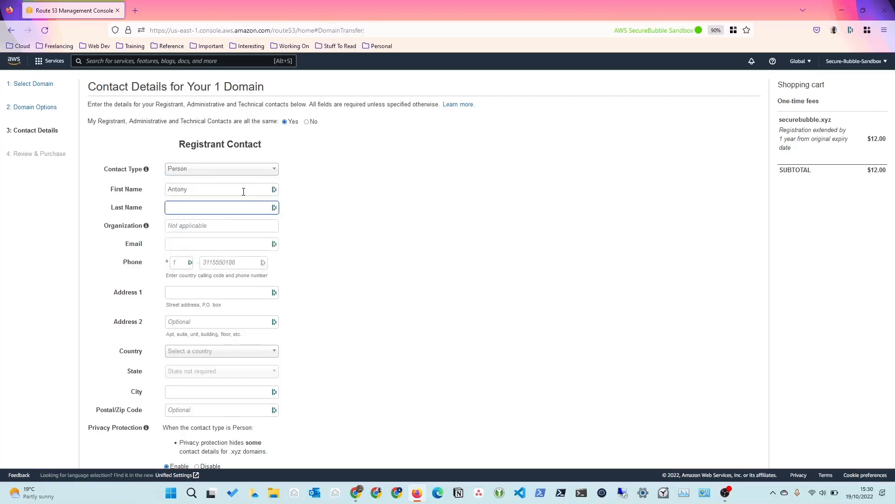
{"action": "key", "text": "Tab"}
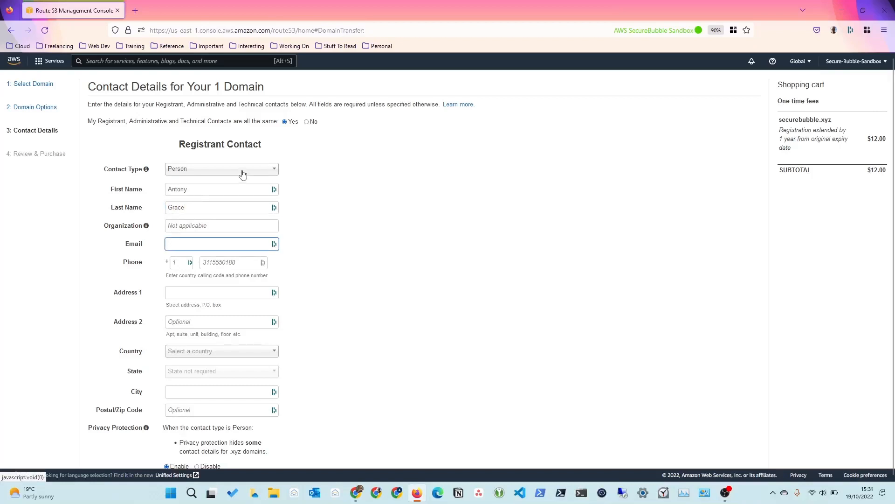
- Change the contact type to Company and begin the organization name 'SecureBubb'
{"action": "left_click", "coordinate": [243, 174]}
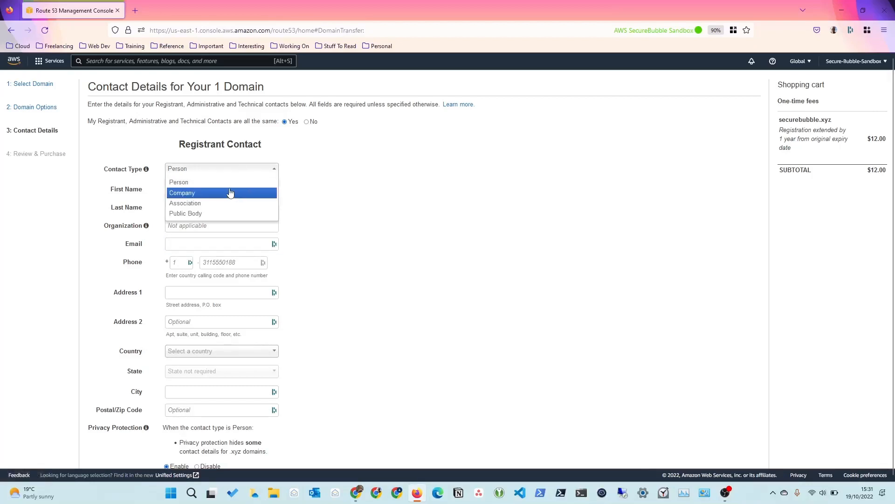
{"action": "left_click", "coordinate": [230, 193]}
{"action": "left_click", "coordinate": [204, 221]}
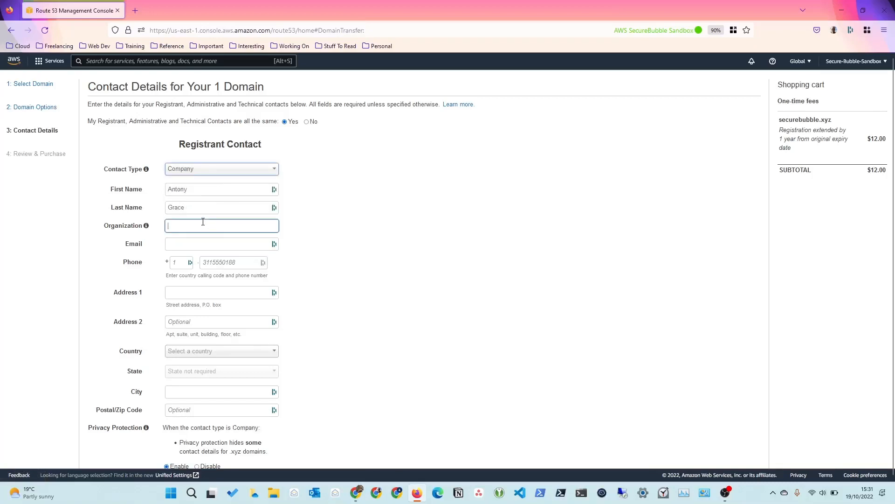
{"action": "type", "text": "Secure"}
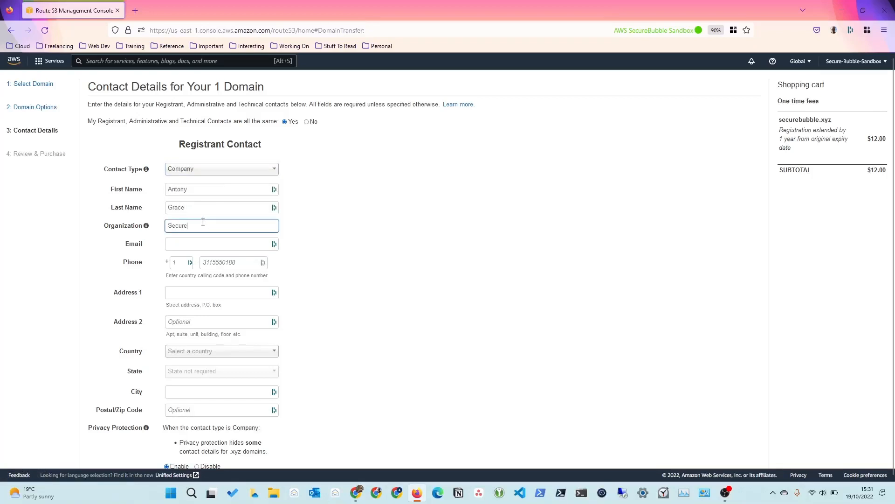
{"action": "type", "text": "Bubb"}
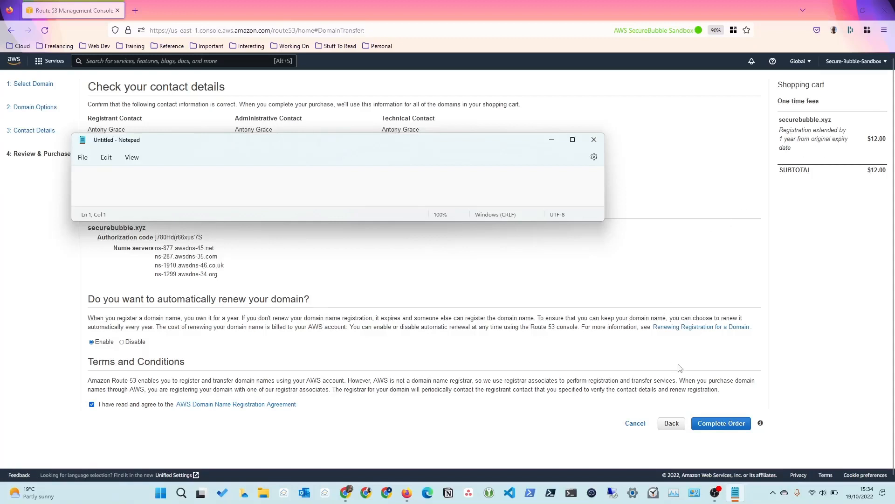
- Complete the transfer order for securebubble.xyz on the review page
{"action": "mouse_move", "coordinate": [716, 493]}
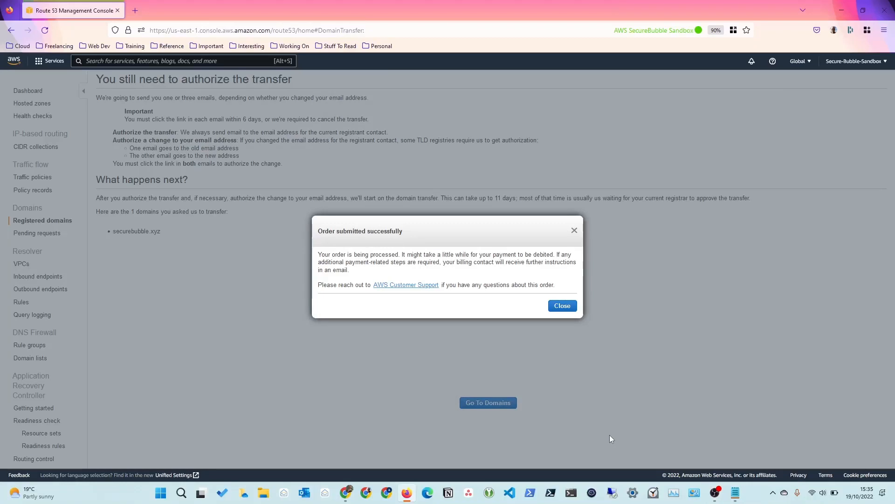
- Dismiss the order confirmation, view pending requests, and open the 123 Reg approval link from the email
{"action": "left_click", "coordinate": [562, 308]}
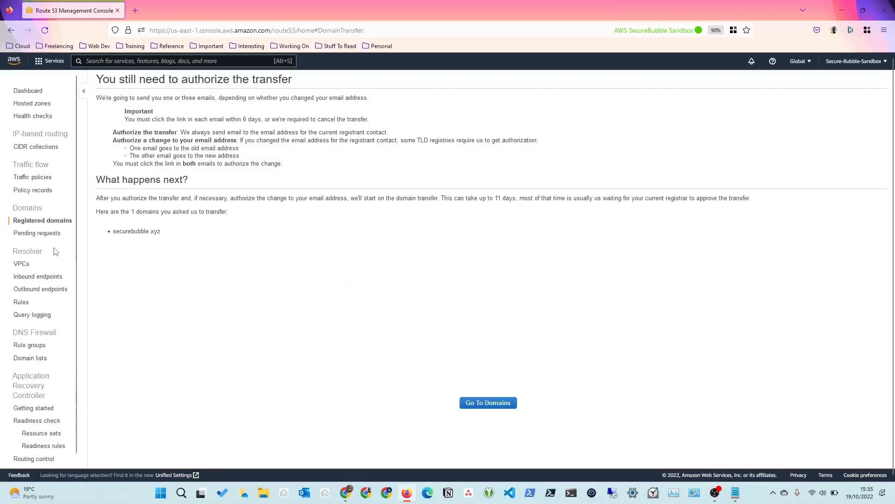
{"action": "left_click", "coordinate": [45, 235]}
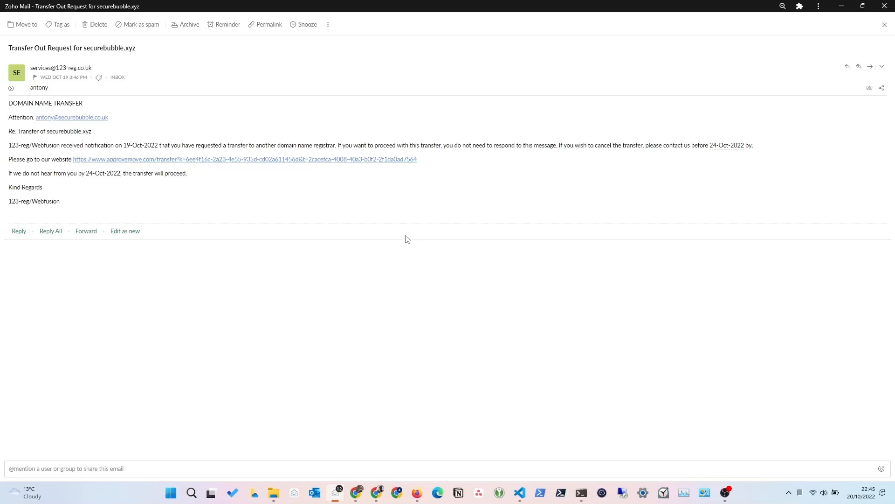
{"action": "left_click", "coordinate": [128, 161]}
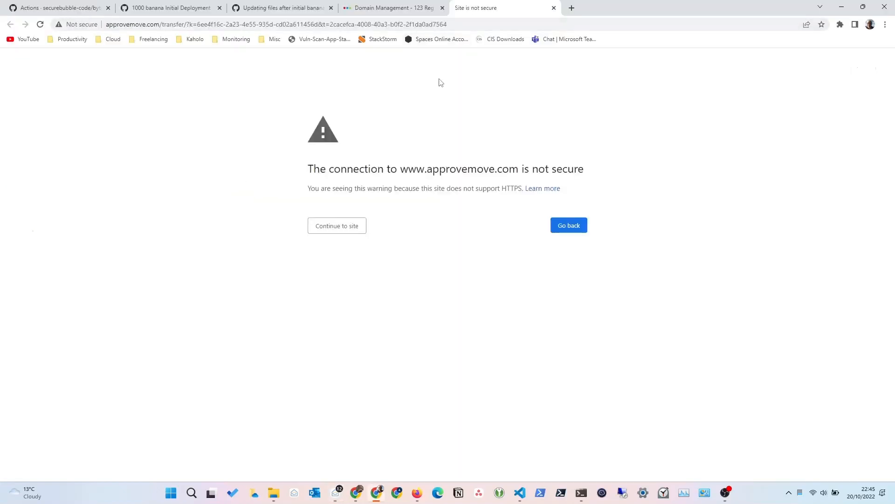
- Bypass the insecure-connection warning and approve the securebubble.xyz transfer with Transfer
{"action": "left_click", "coordinate": [341, 230]}
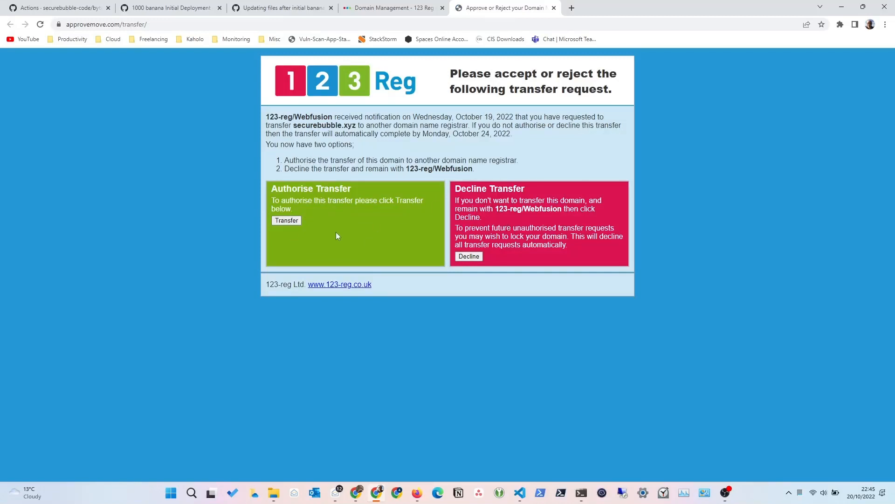
{"action": "left_click", "coordinate": [288, 221]}
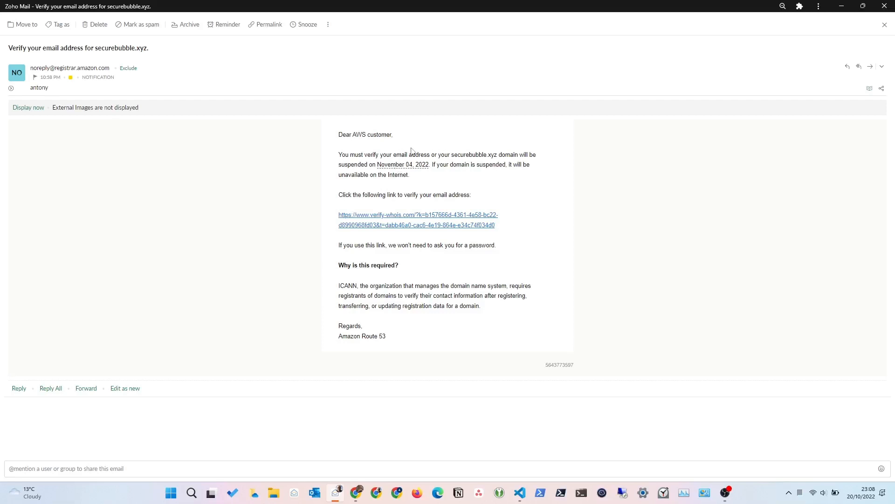
- Open the verify-whois.com link in the Verify your email address message
{"action": "double_click", "coordinate": [456, 155]}
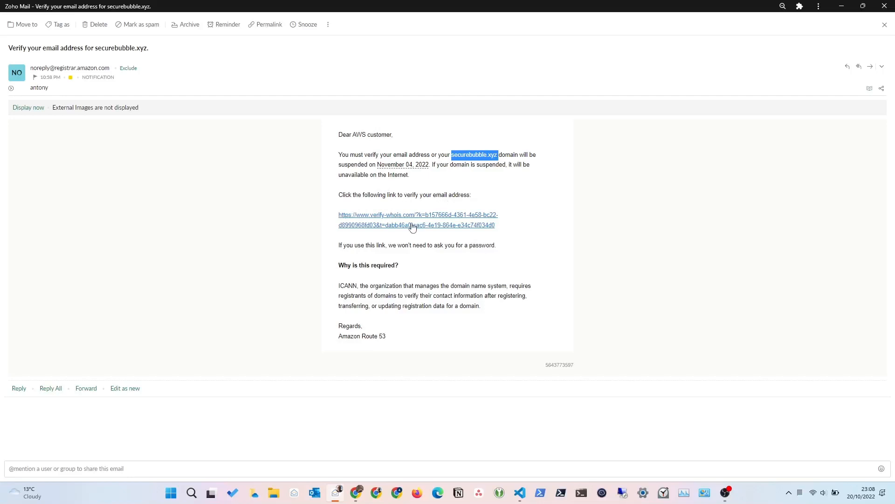
{"action": "left_click", "coordinate": [449, 175]}
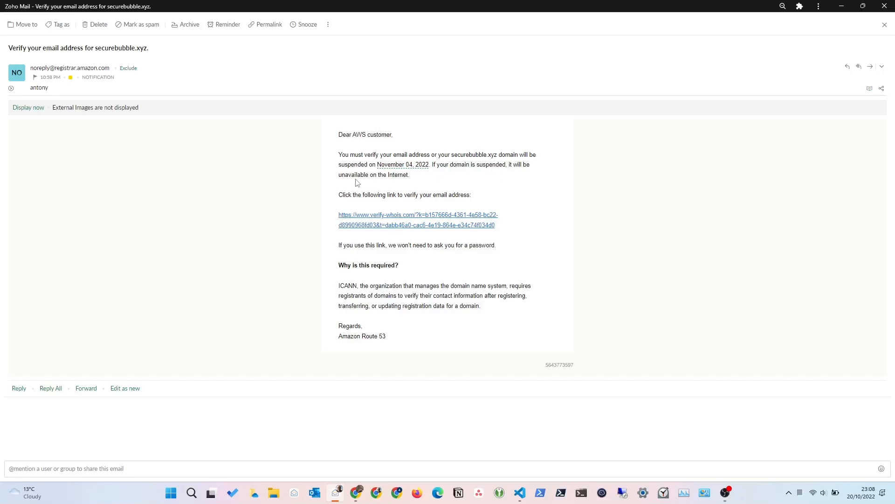
{"action": "left_click_drag", "start_coordinate": [339, 175], "coordinate": [410, 176]}
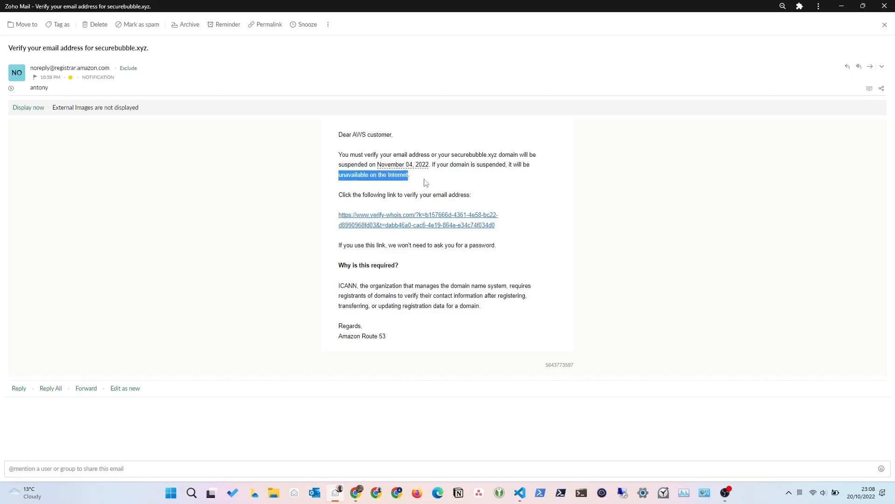
{"action": "left_click", "coordinate": [426, 182]}
{"action": "left_click", "coordinate": [425, 224]}
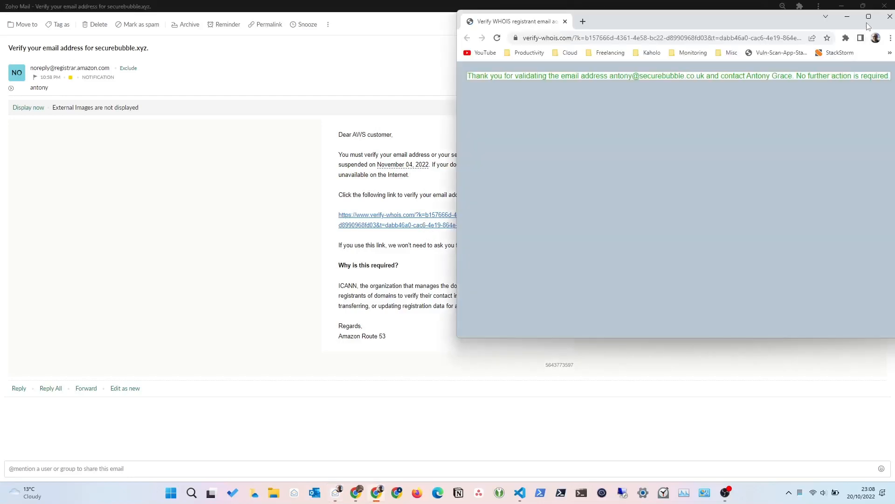
- Close the Chrome verification window and return to the Route 53 dashboard
{"action": "left_click", "coordinate": [868, 17]}
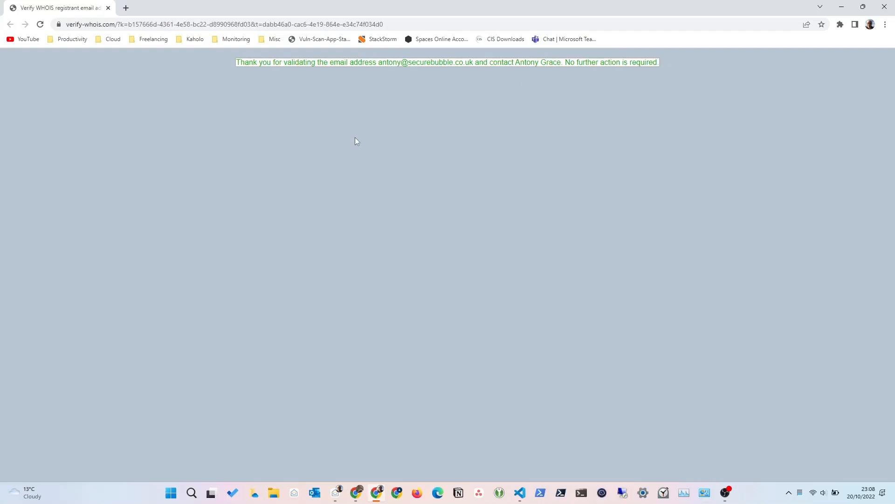
{"action": "left_click", "coordinate": [885, 6]}
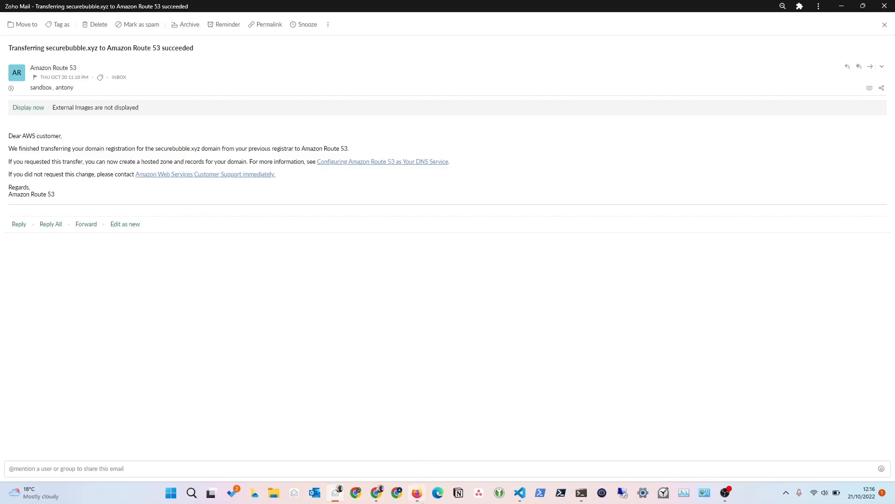
{"action": "left_click", "coordinate": [418, 494]}
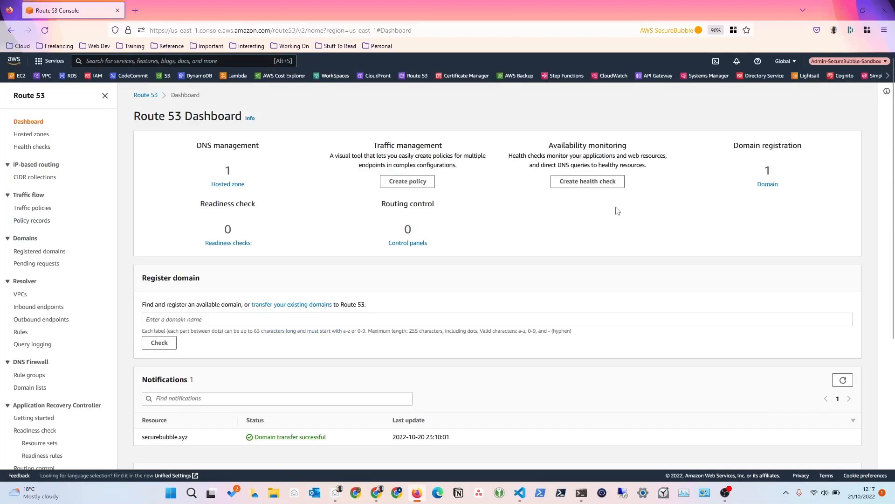
{"action": "left_click", "coordinate": [762, 185]}
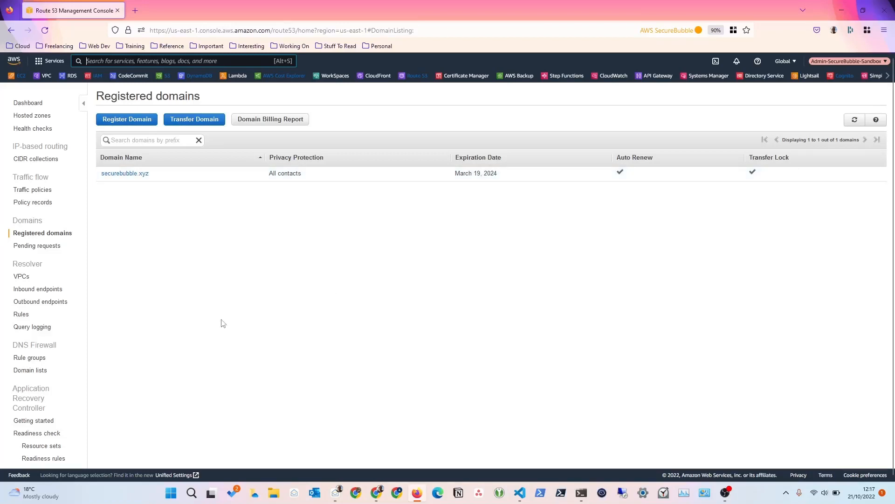
{"action": "left_click", "coordinate": [8, 30]}
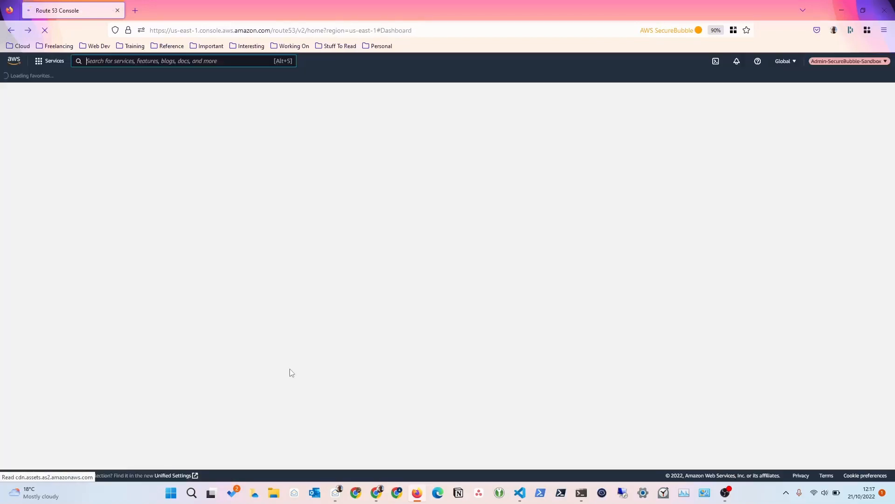
{"action": "scroll", "coordinate": [292, 372], "scroll_direction": "down", "scroll_amount": 4}
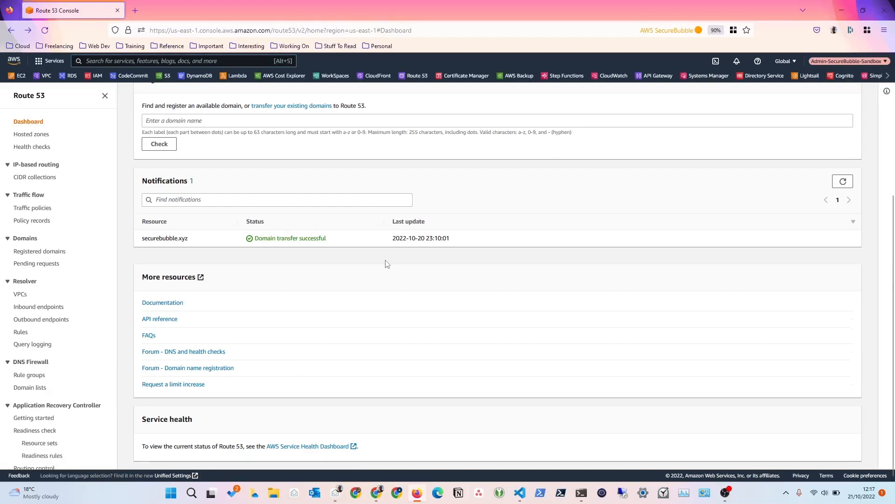
{"action": "scroll", "coordinate": [490, 271], "scroll_direction": "up", "scroll_amount": 4}
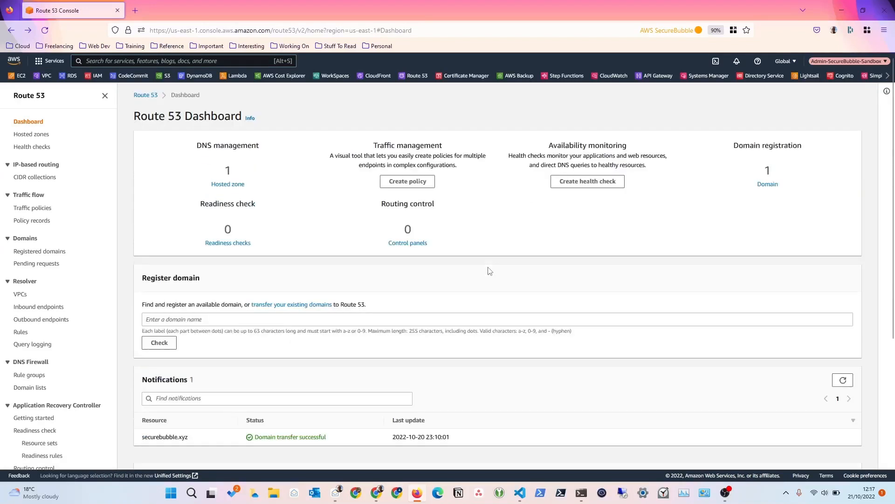